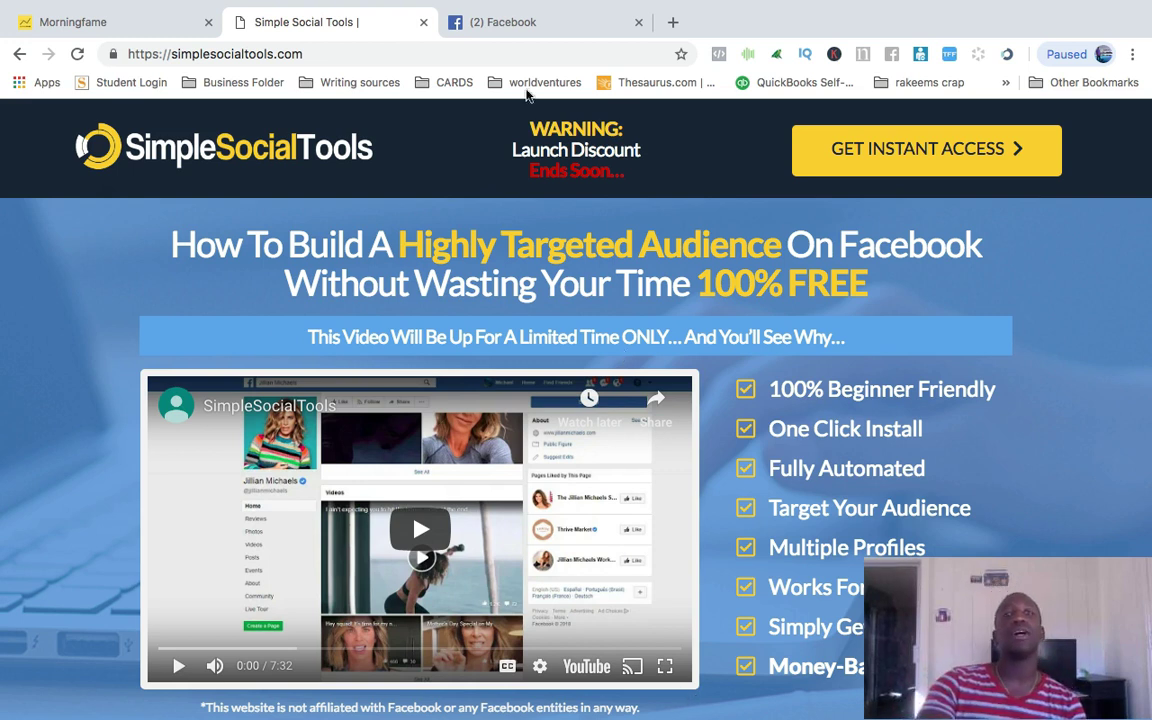
Switch to the Facebook news feed and inspect the DigitalOcean post's roughly 26K reactions.
click(561, 32)
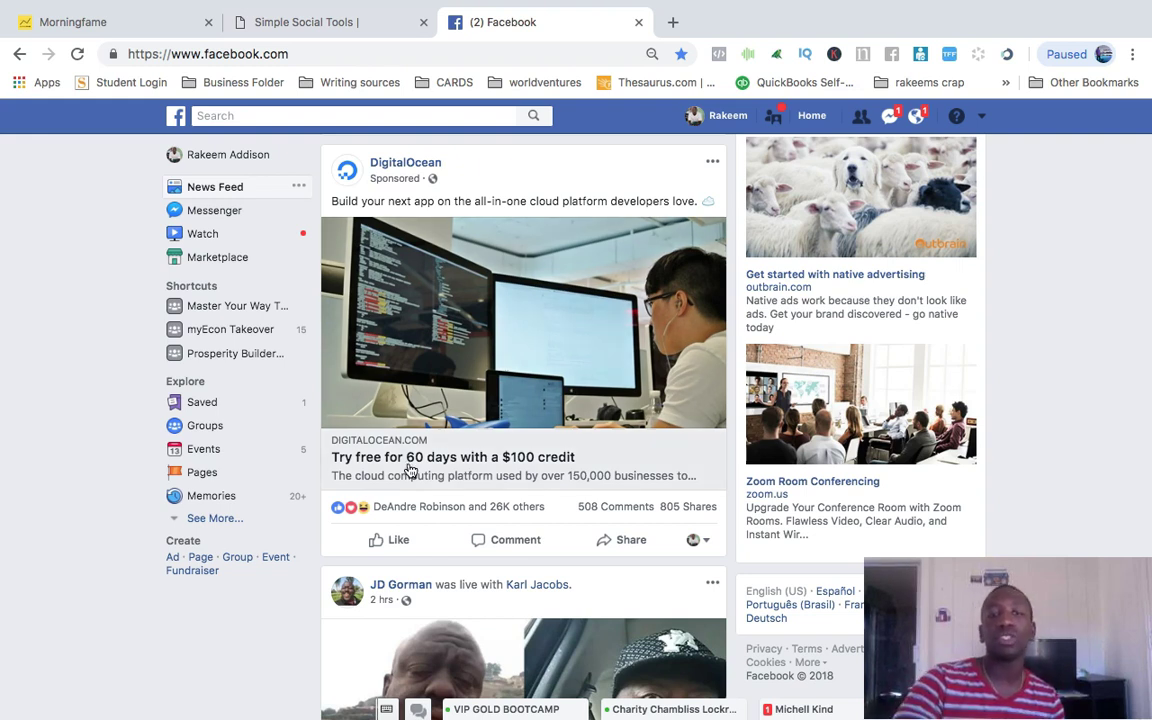
mouse_move(507, 508)
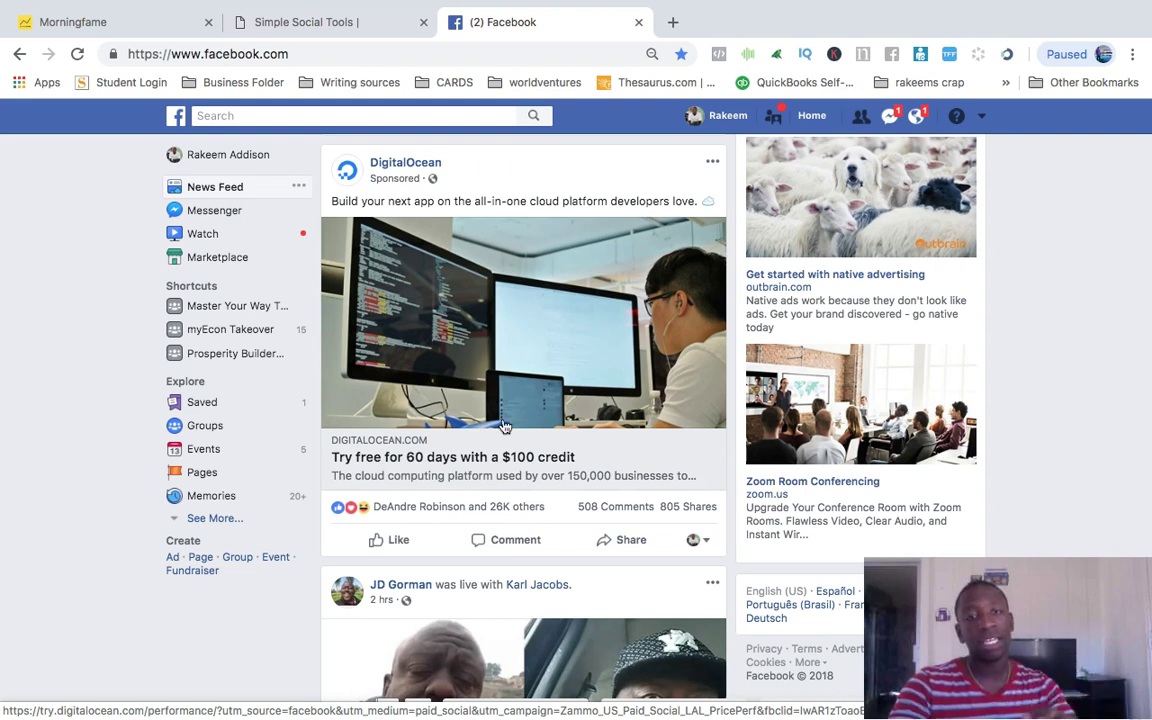
mouse_move(340, 510)
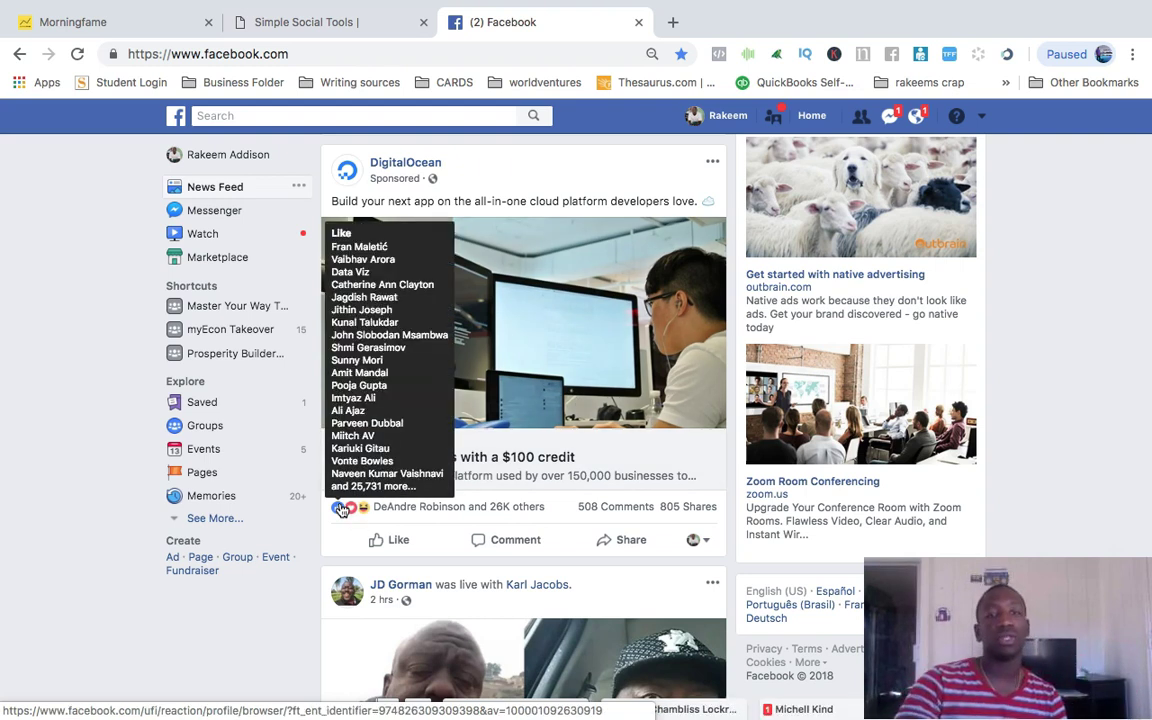
Show the DigitalOcean post's reactions filtered to its 412 Love reactions, then bring up Simple Social Tools.
click(340, 510)
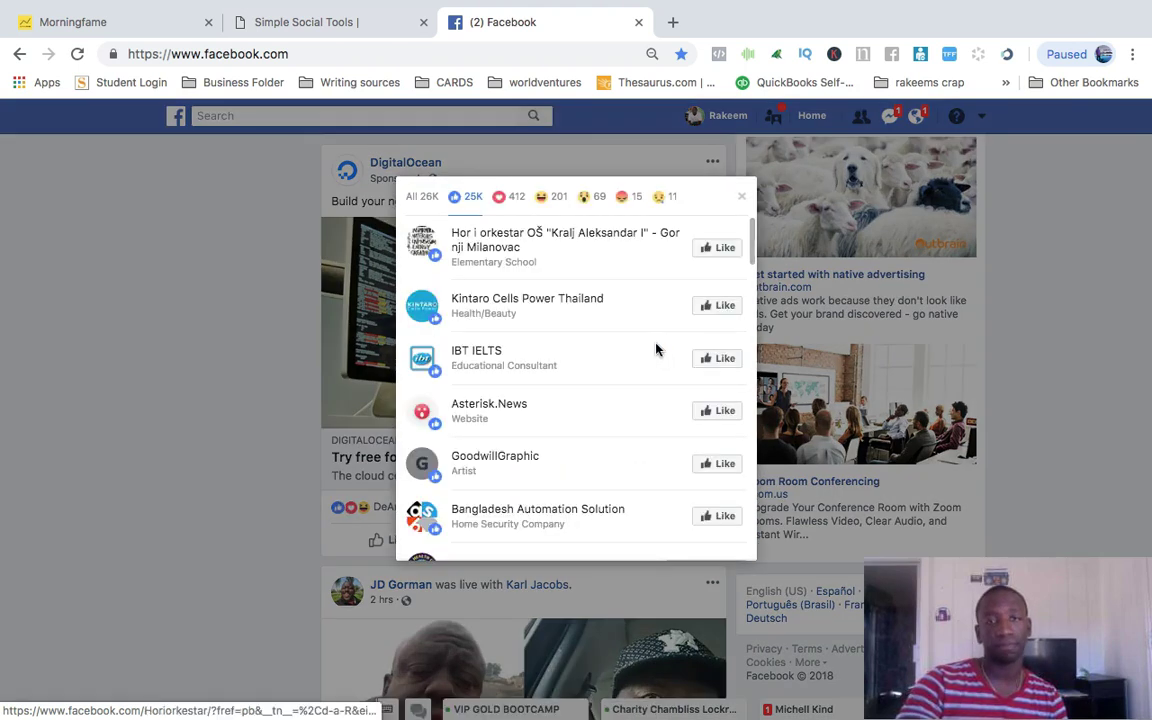
click(418, 196)
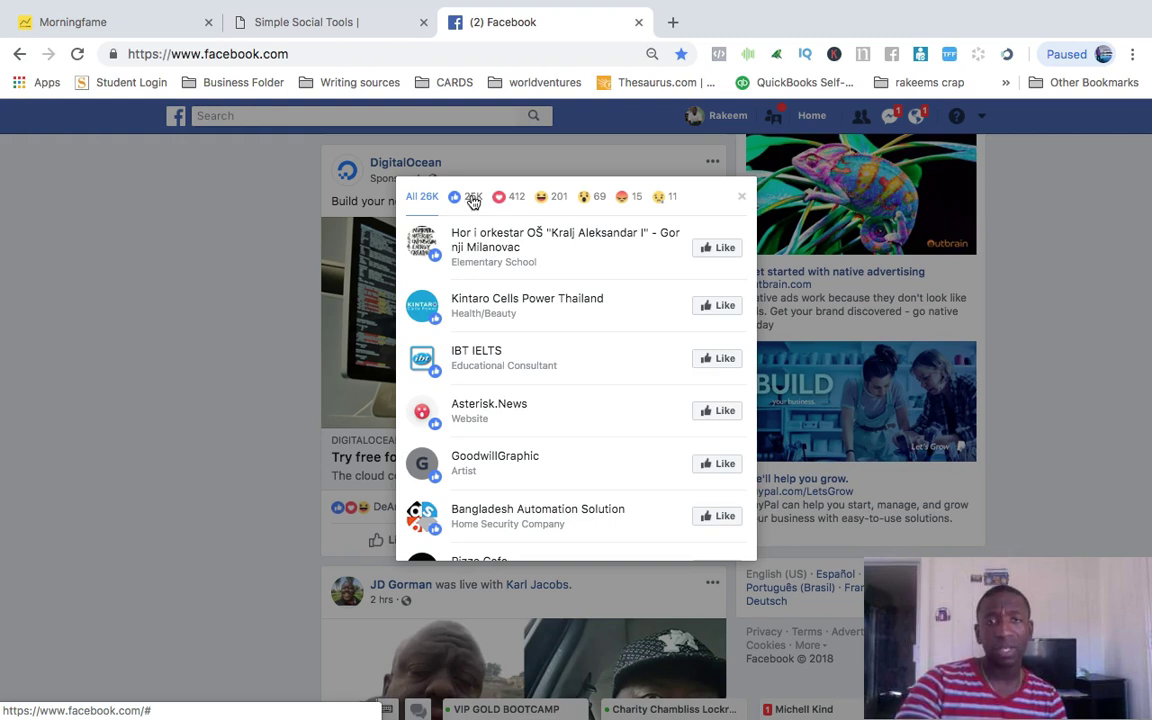
click(512, 197)
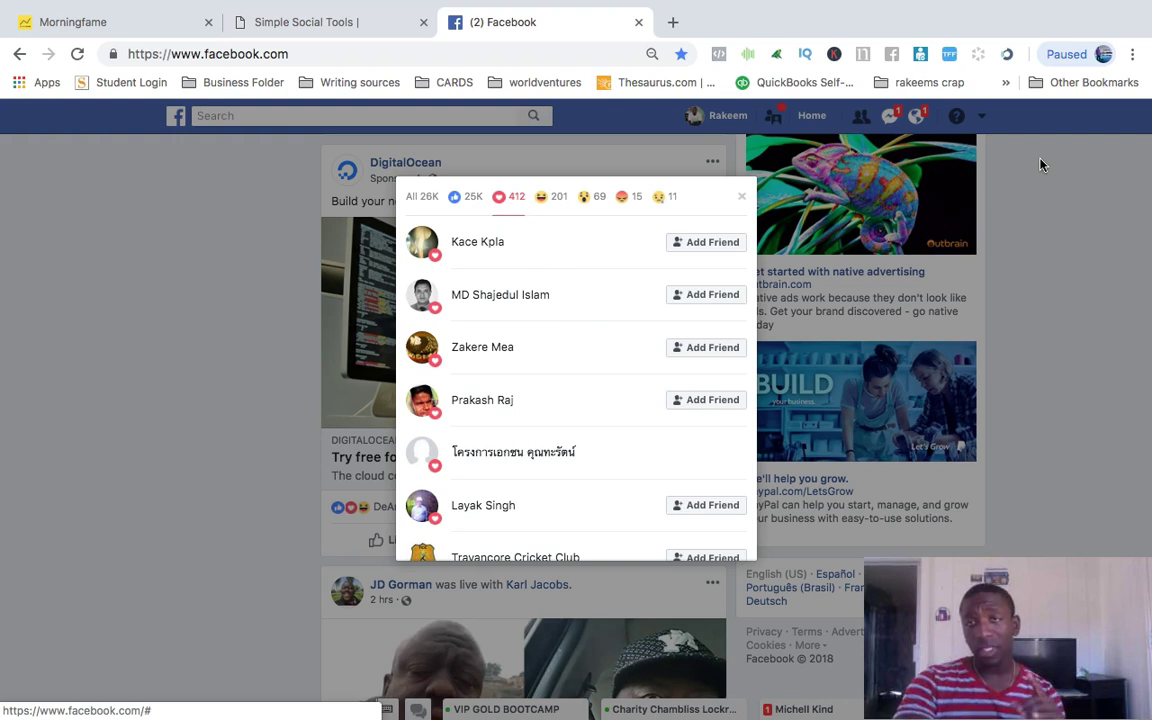
click(1008, 56)
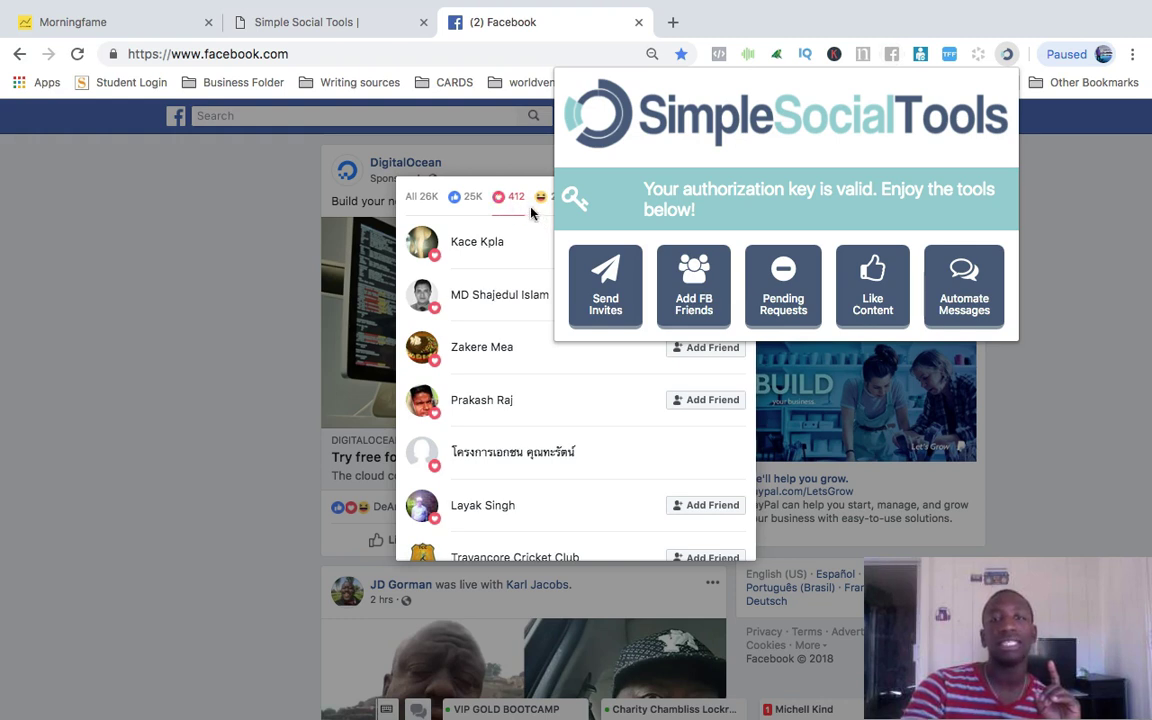
Launch Send Invites on the Love reactors list with delay 10 and total 3.
click(694, 285)
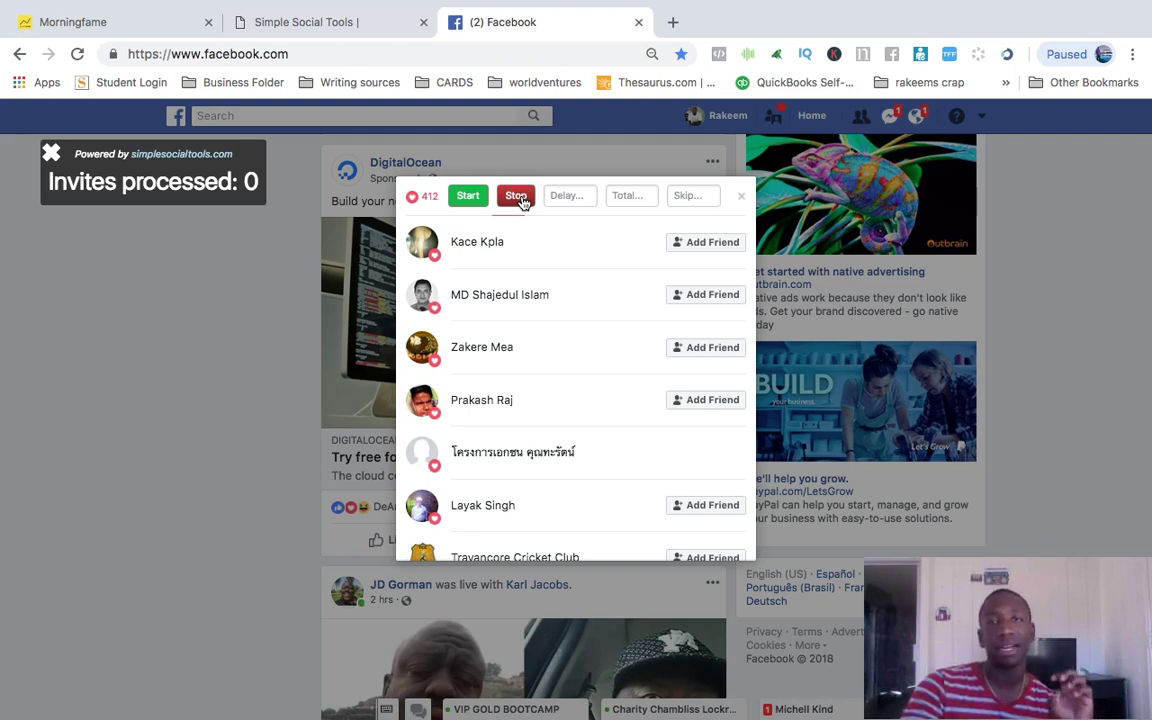
click(567, 195)
text(10)
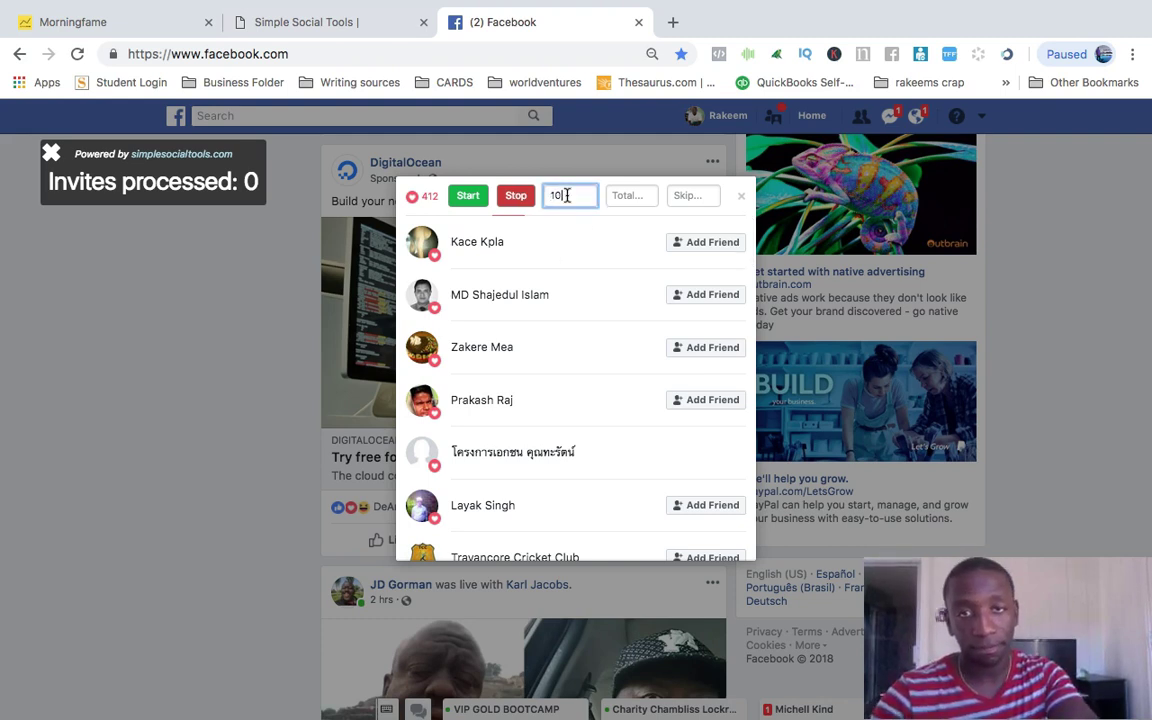
click(648, 195)
text(1)
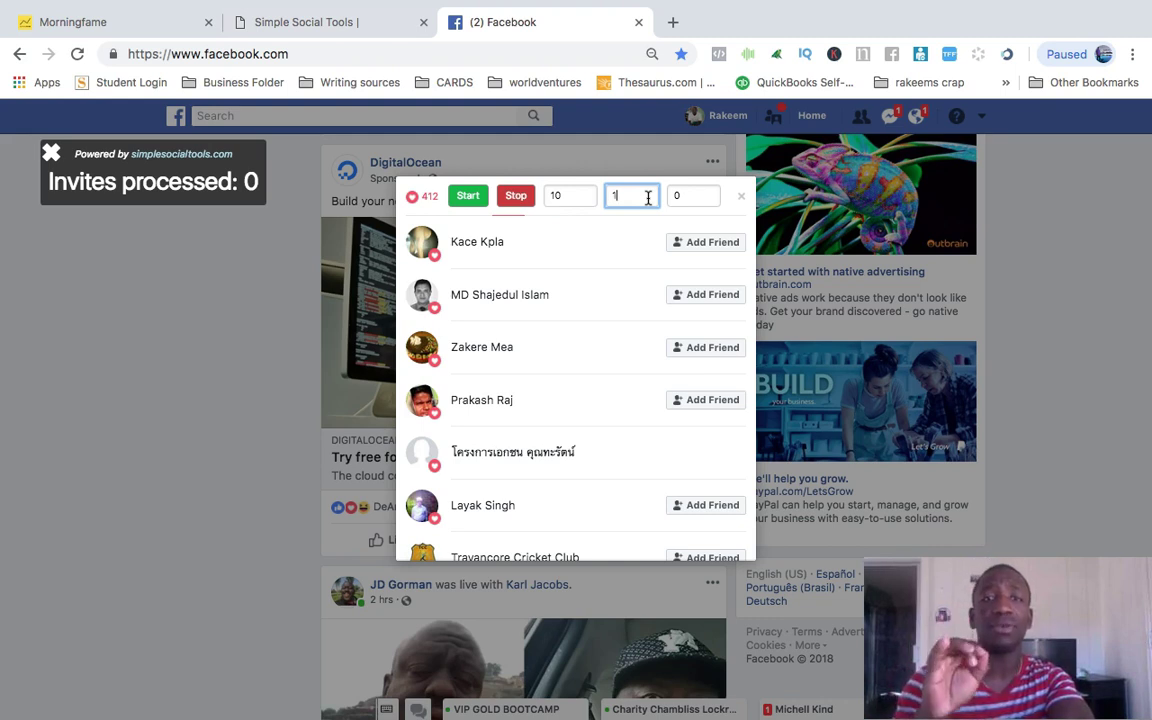
key(BackSpace)
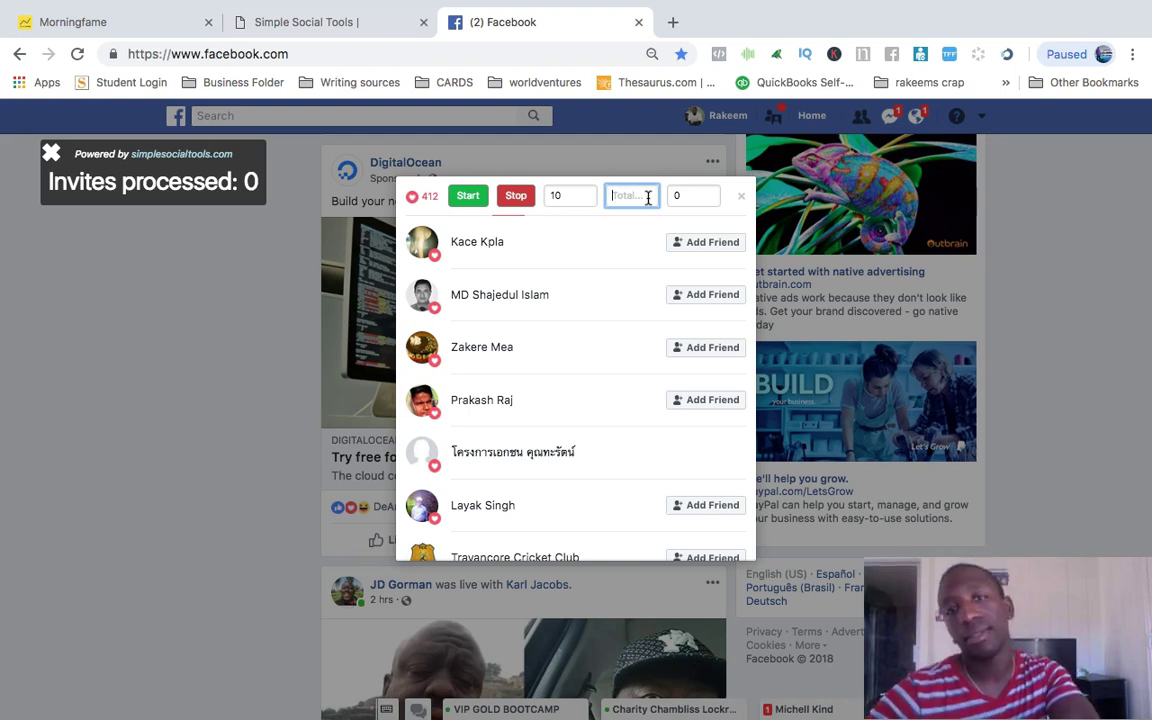
text(3)
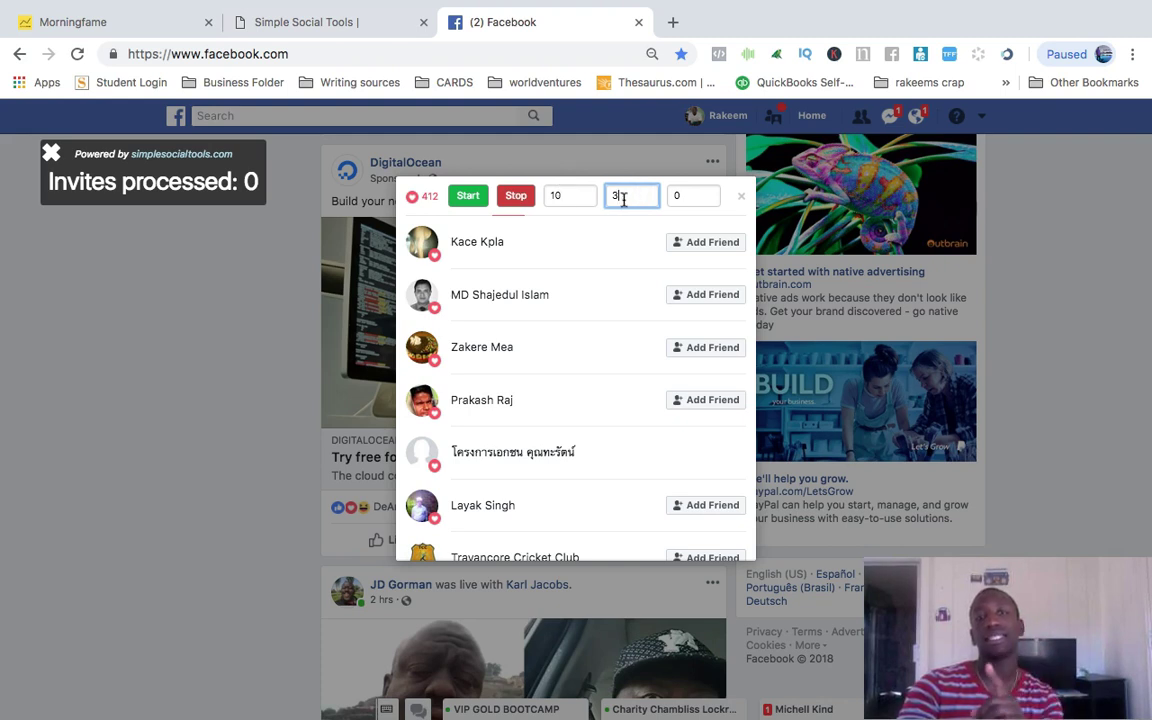
Start the invite run and confirm the first Love reactor shows Friend Request Sent.
click(465, 199)
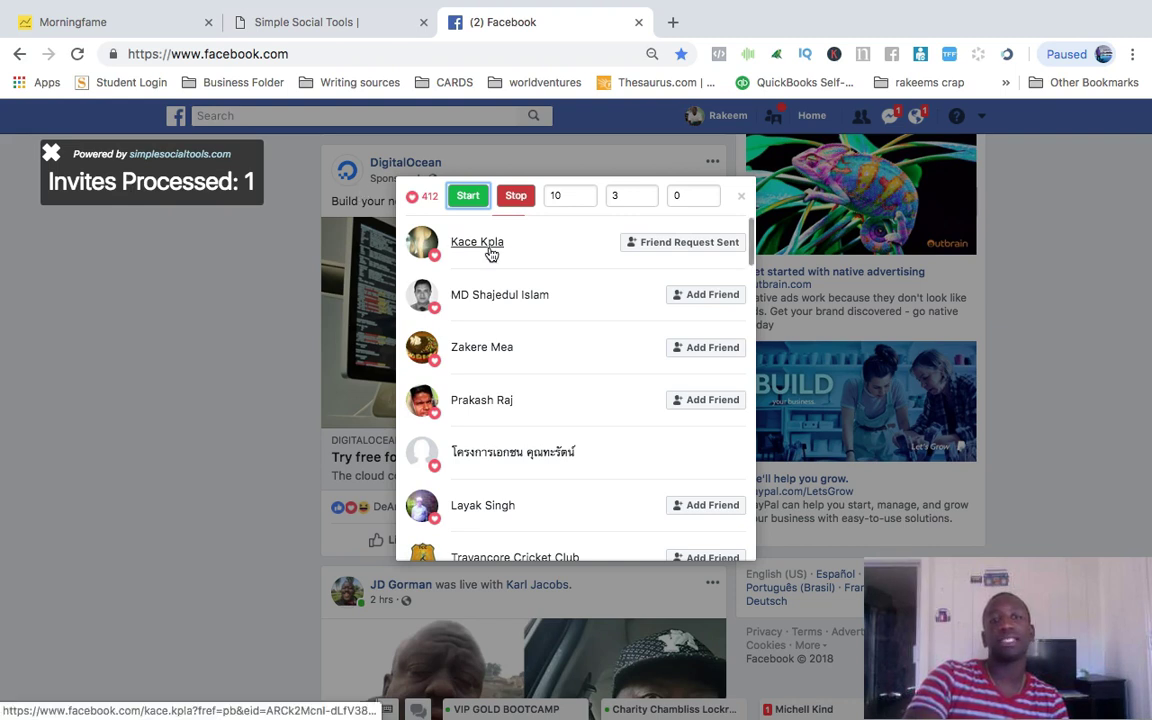
click(705, 244)
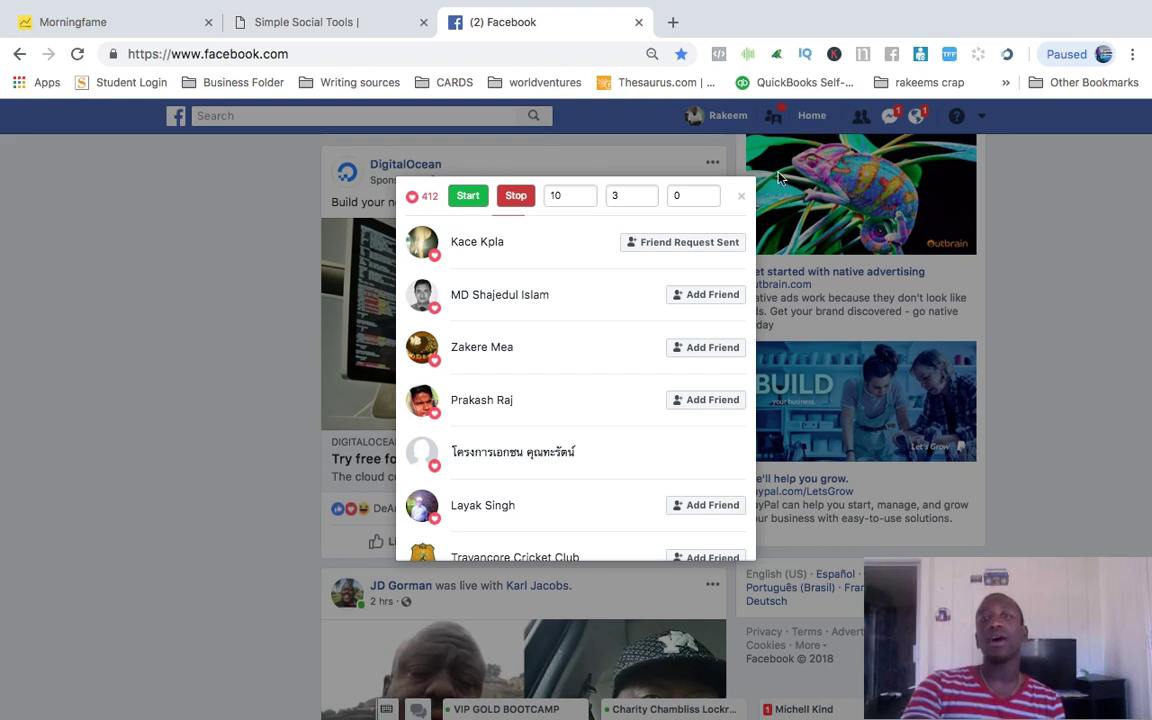
Close the reactions list, the group chat and the new chat, then reopen Simple Social Tools.
click(741, 195)
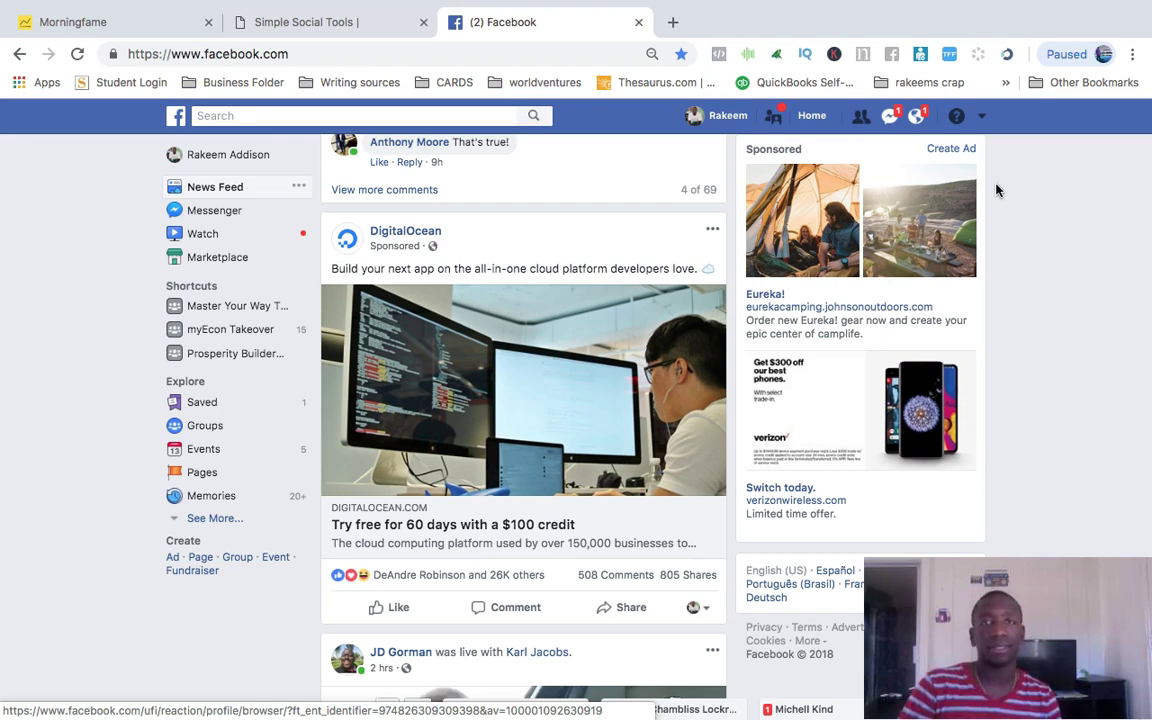
click(1008, 54)
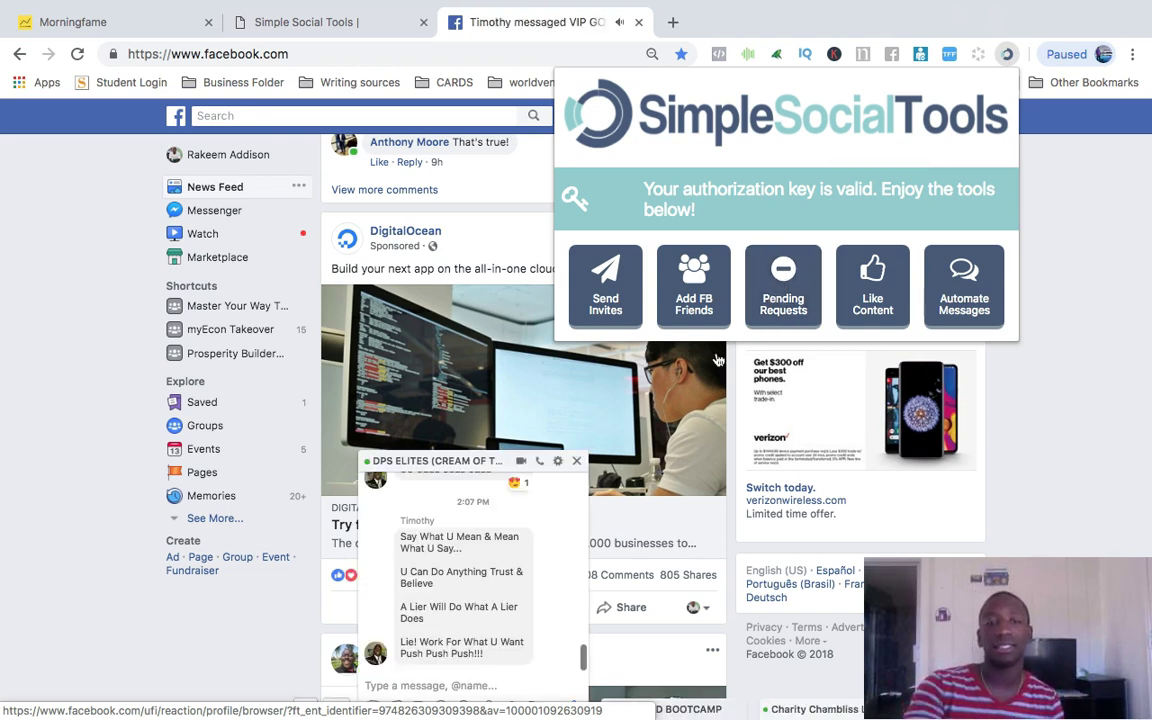
click(577, 464)
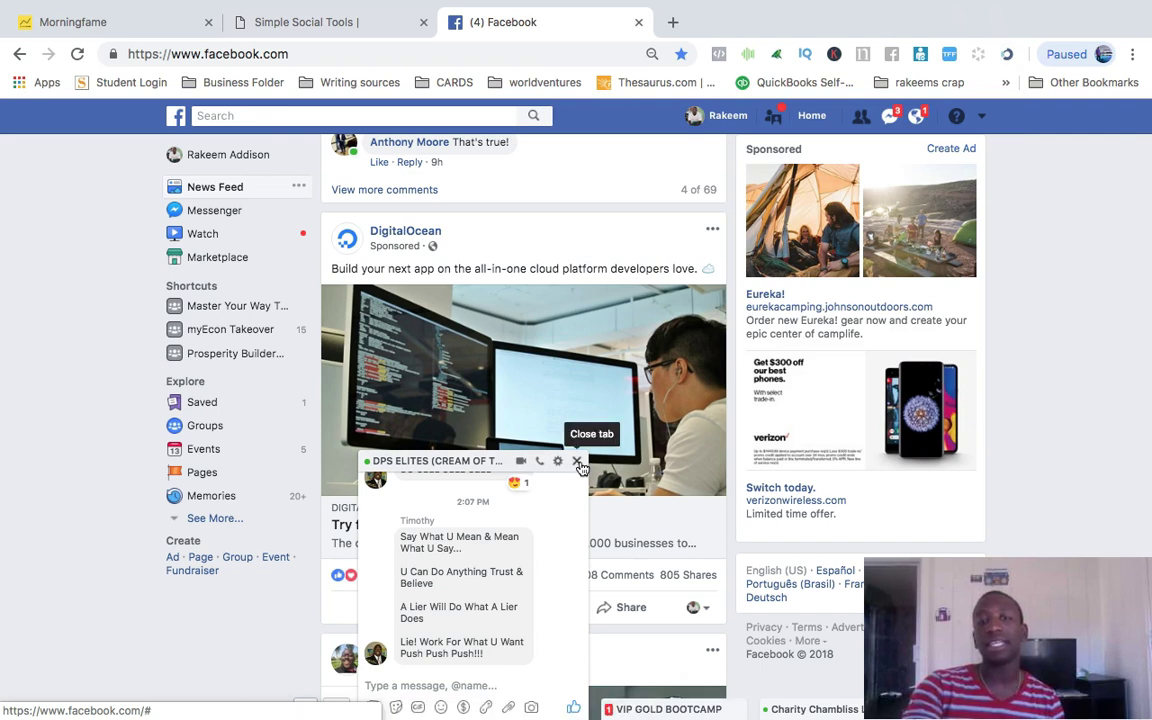
click(577, 464)
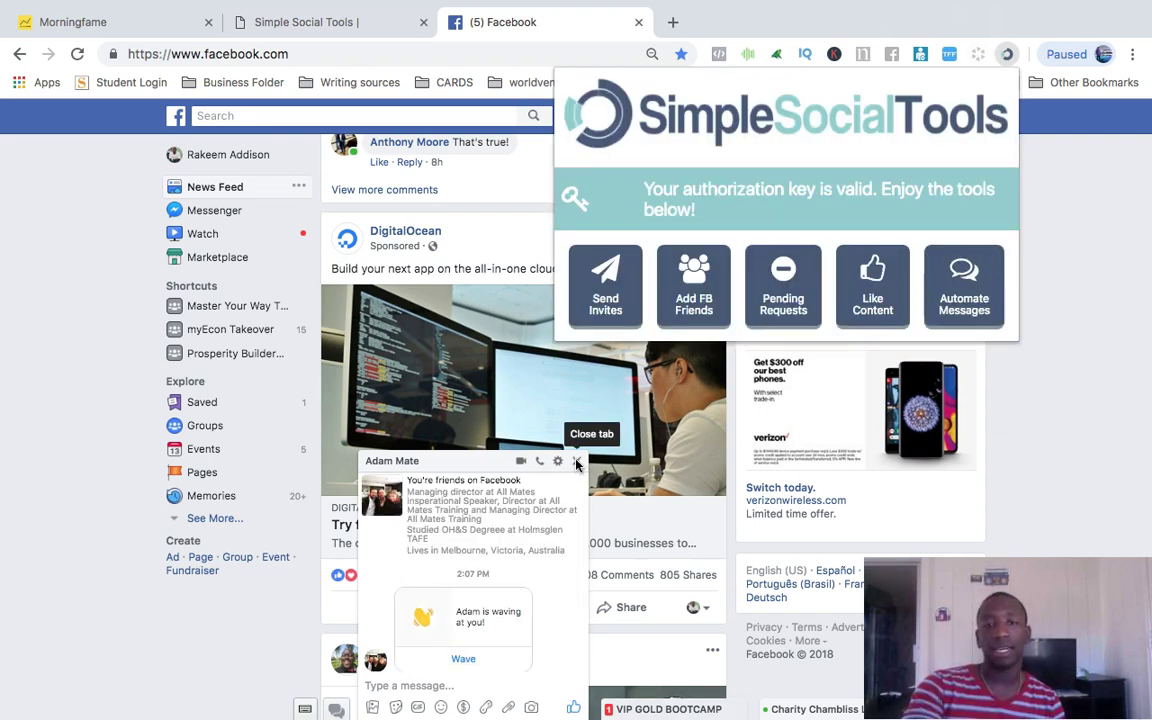
click(486, 467)
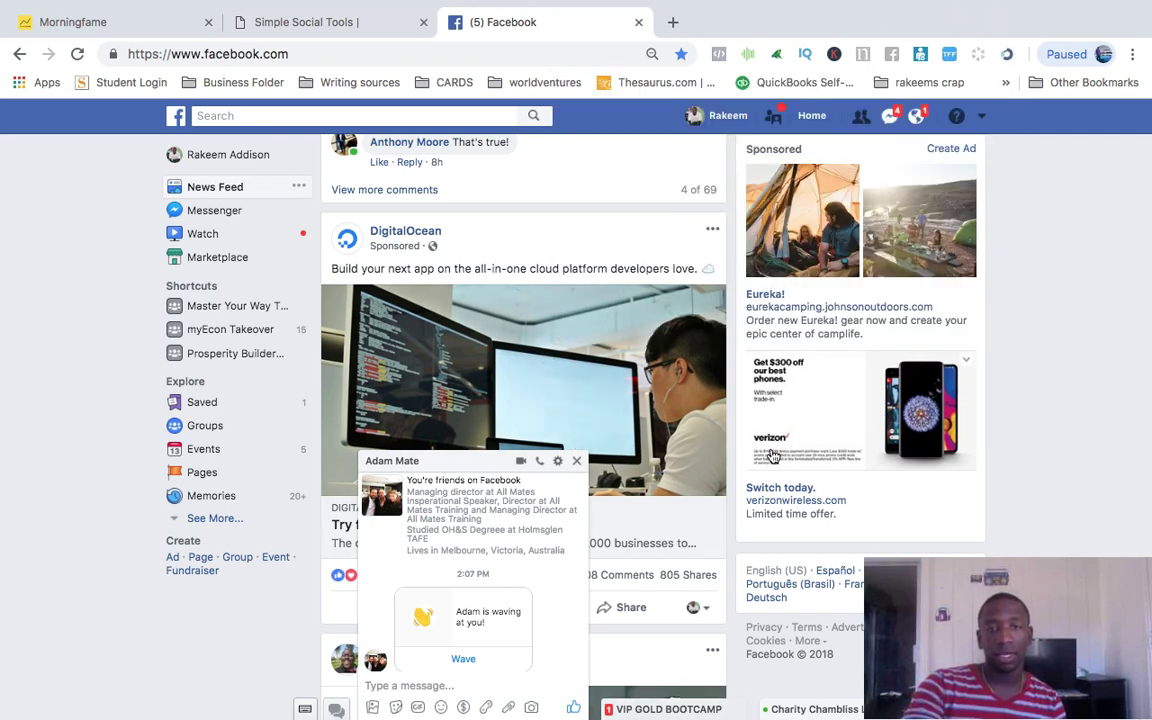
click(483, 469)
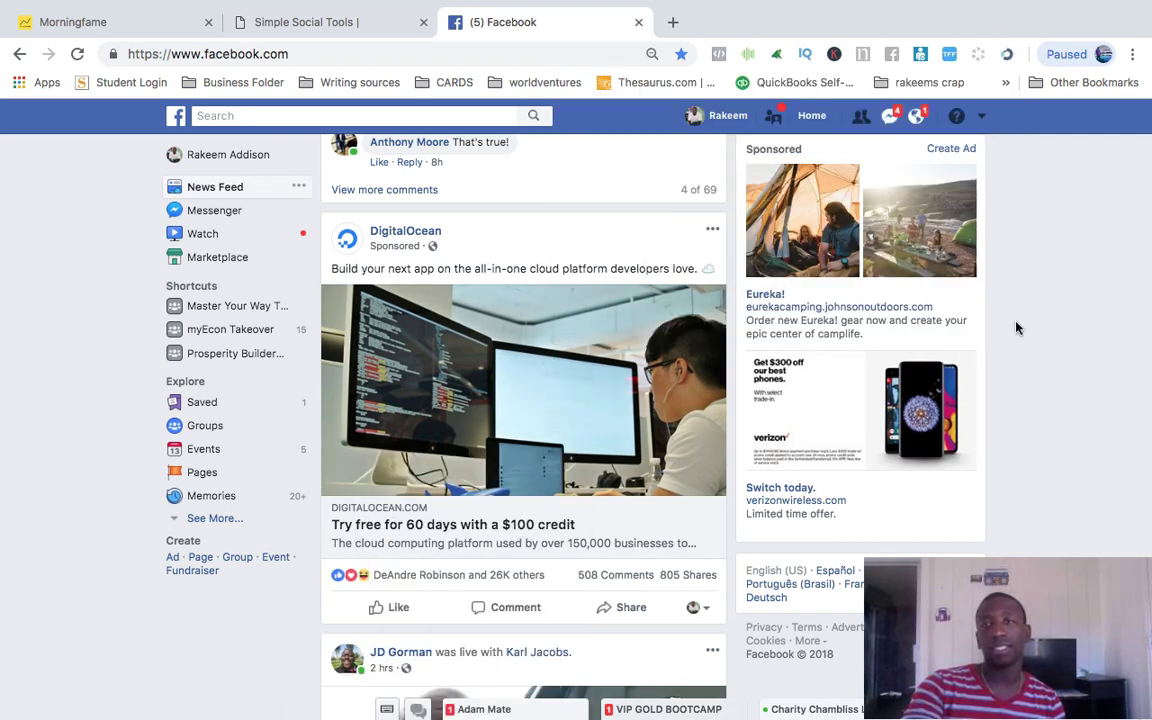
click(1005, 56)
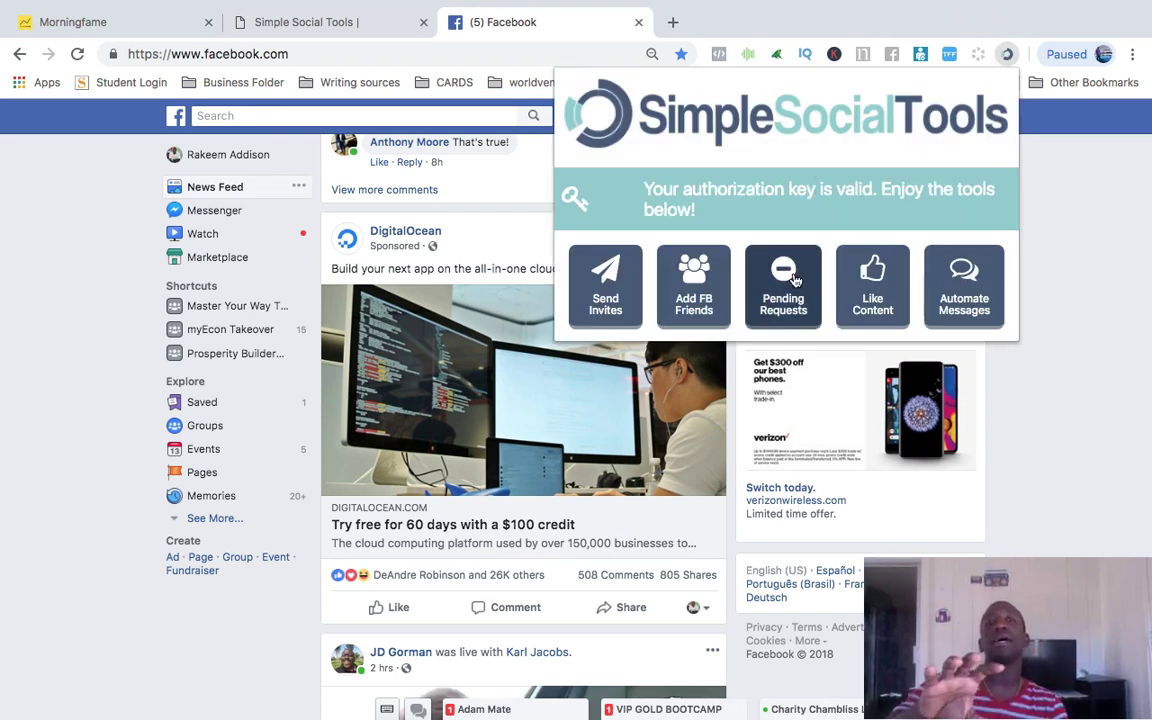
Open Pending Requests to review outgoing friend requests, then select the address bar.
click(793, 280)
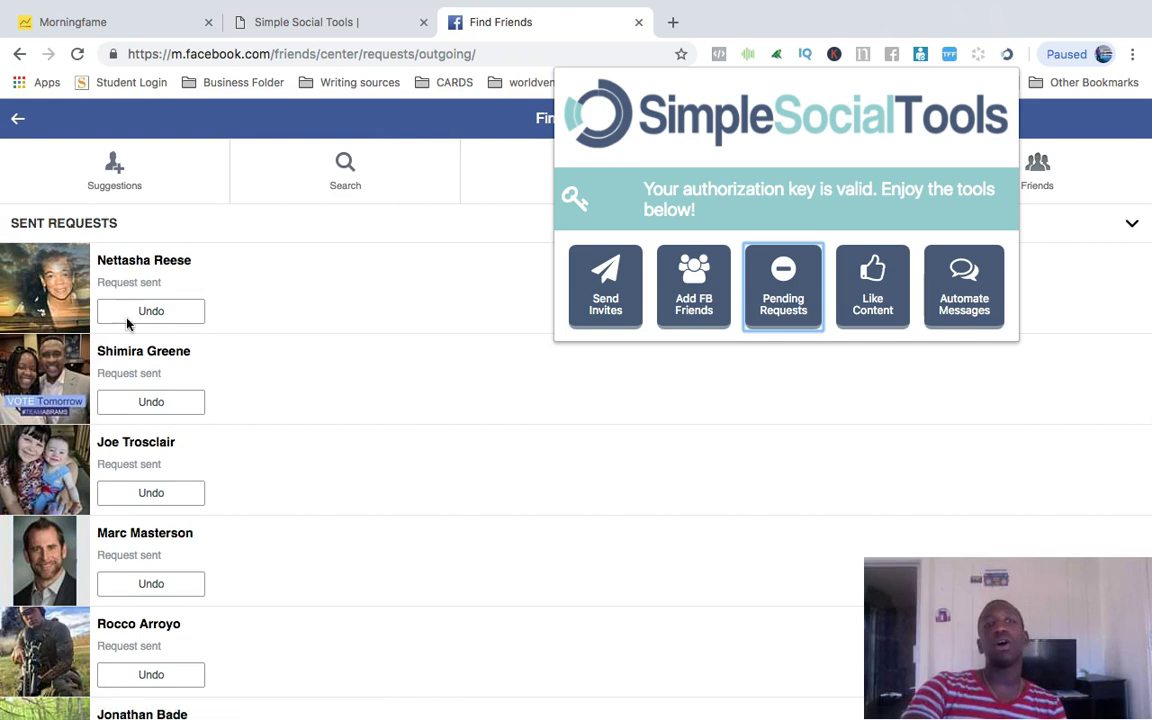
scroll(170, 478, down, 5)
scroll(168, 478, down, 5)
scroll(168, 476, up, 10)
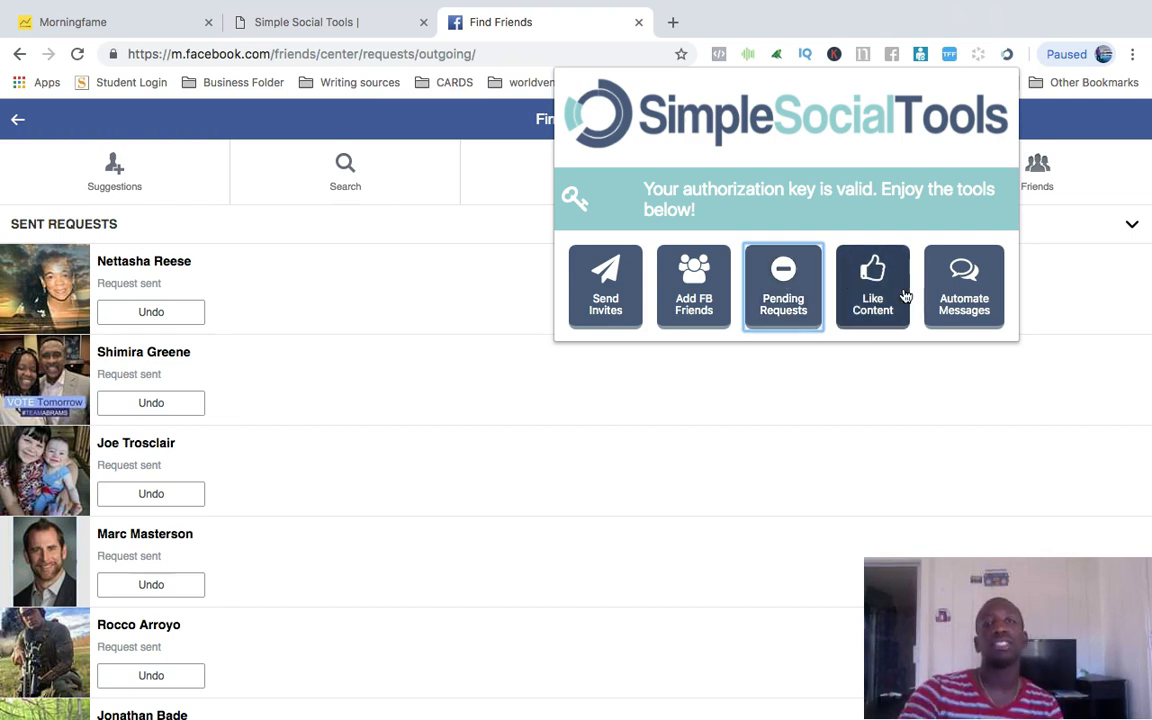
click(292, 50)
click(292, 50)
Go to facebook.com and launch Like Content, showing 0 of 100 posts liked.
text(f)
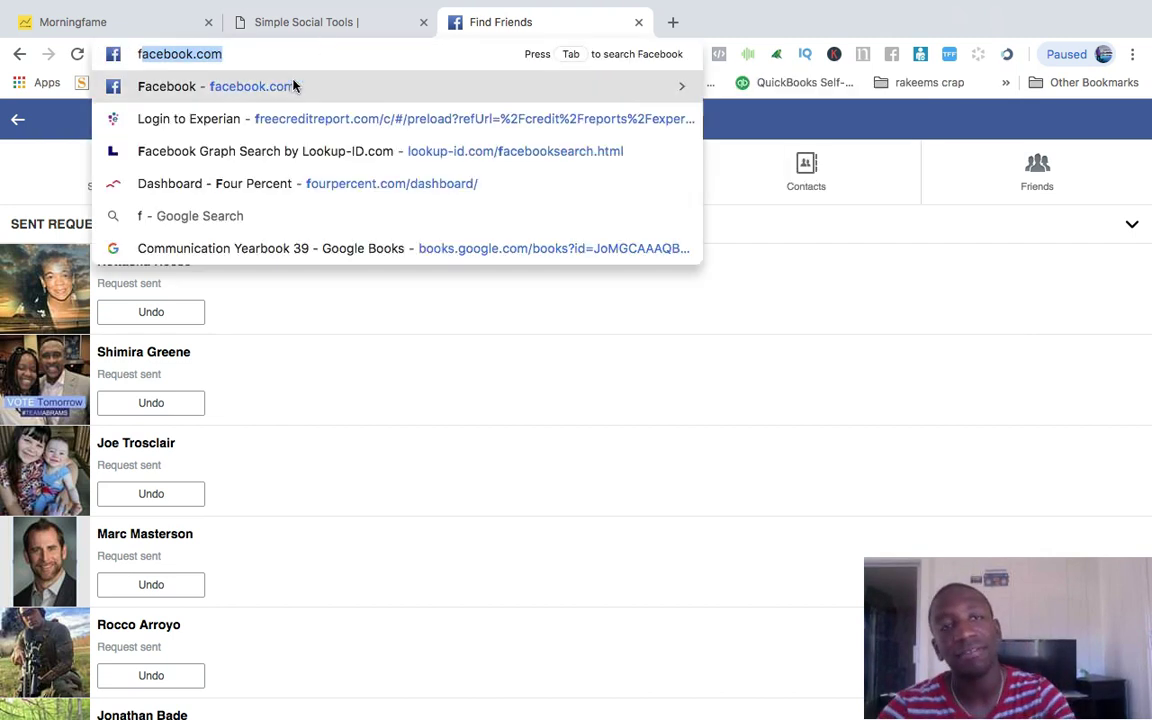
click(261, 87)
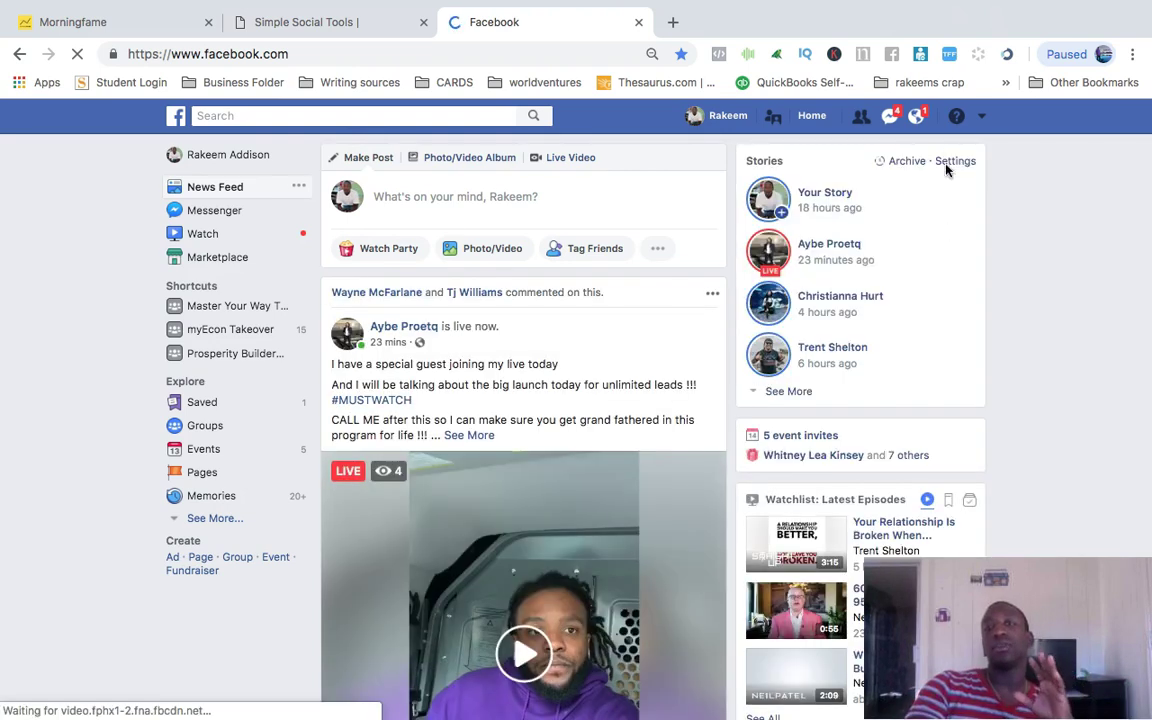
click(1009, 55)
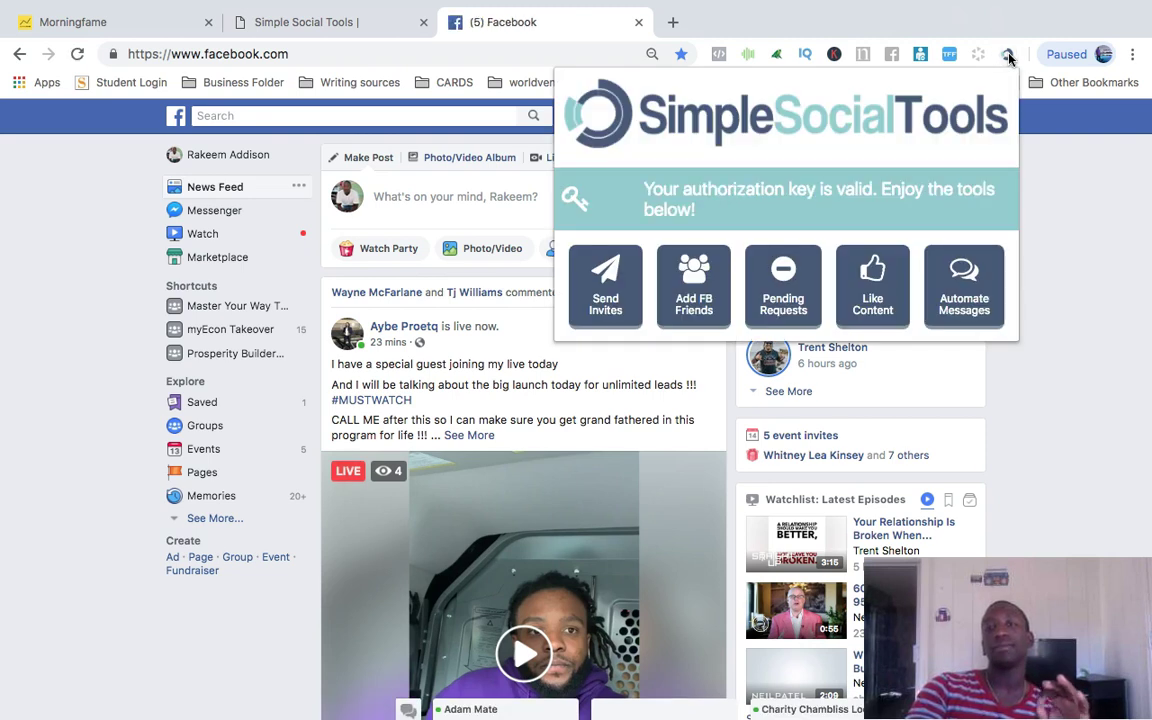
click(873, 285)
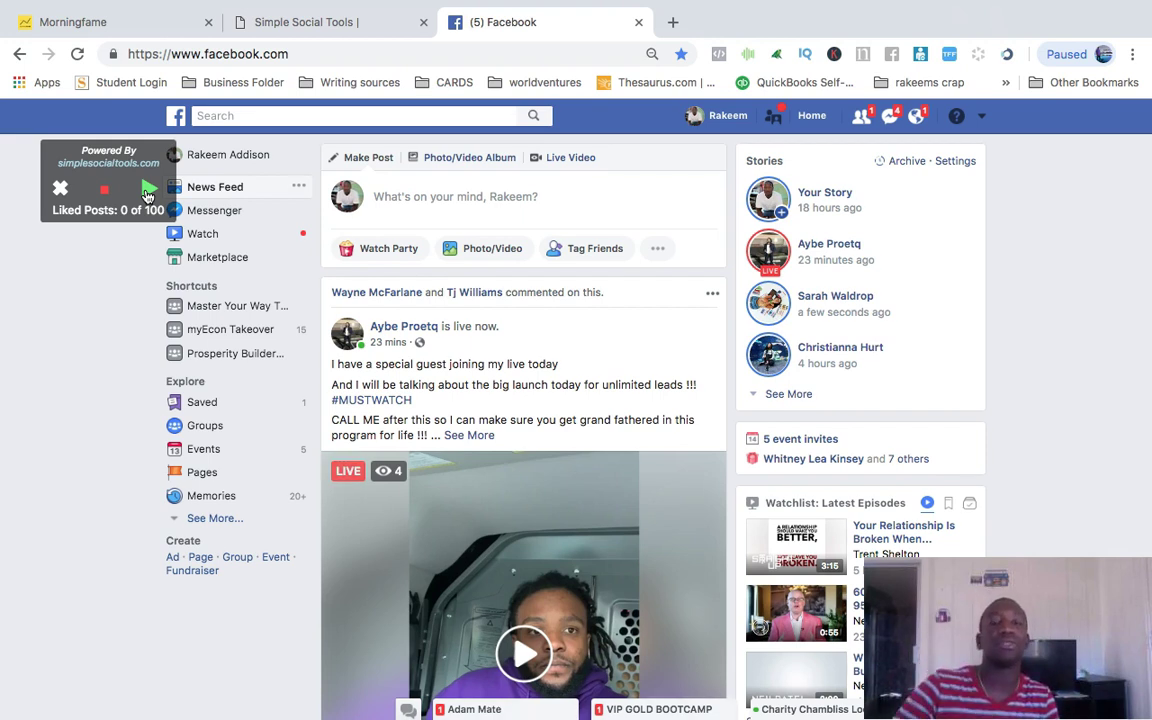
Start the auto-liker and scroll the feed until 3 of 100 posts are liked.
click(148, 192)
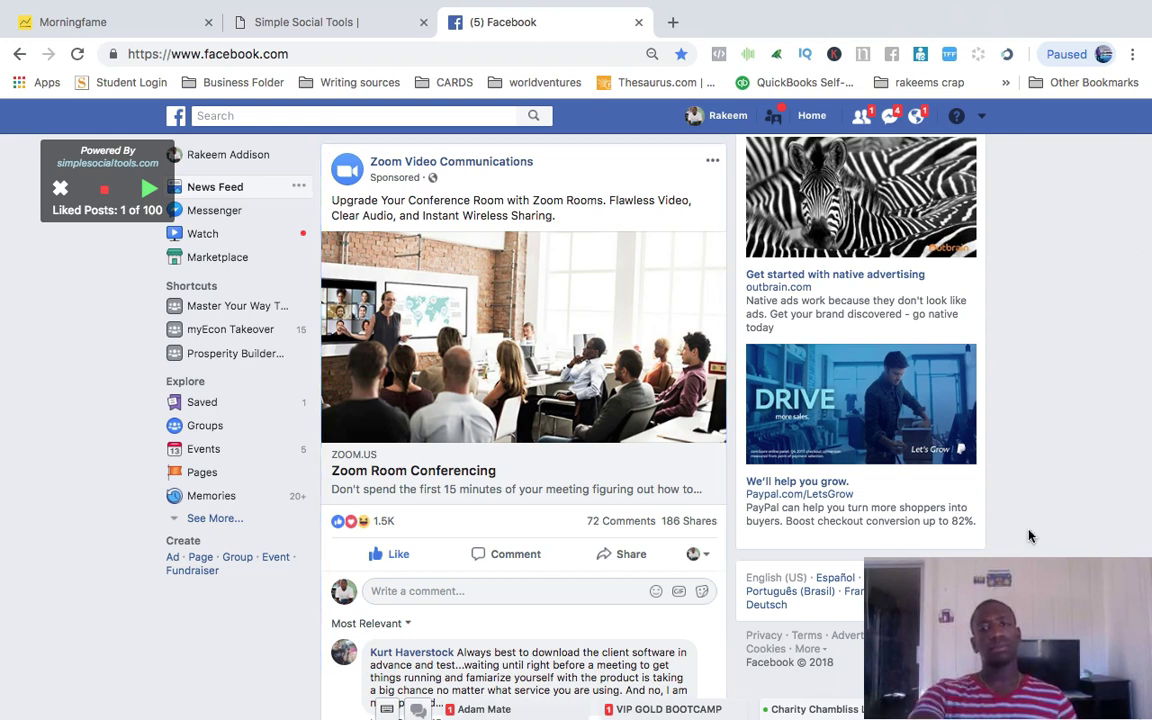
scroll(1148, 378, down, 2)
scroll(1148, 378, down, 3)
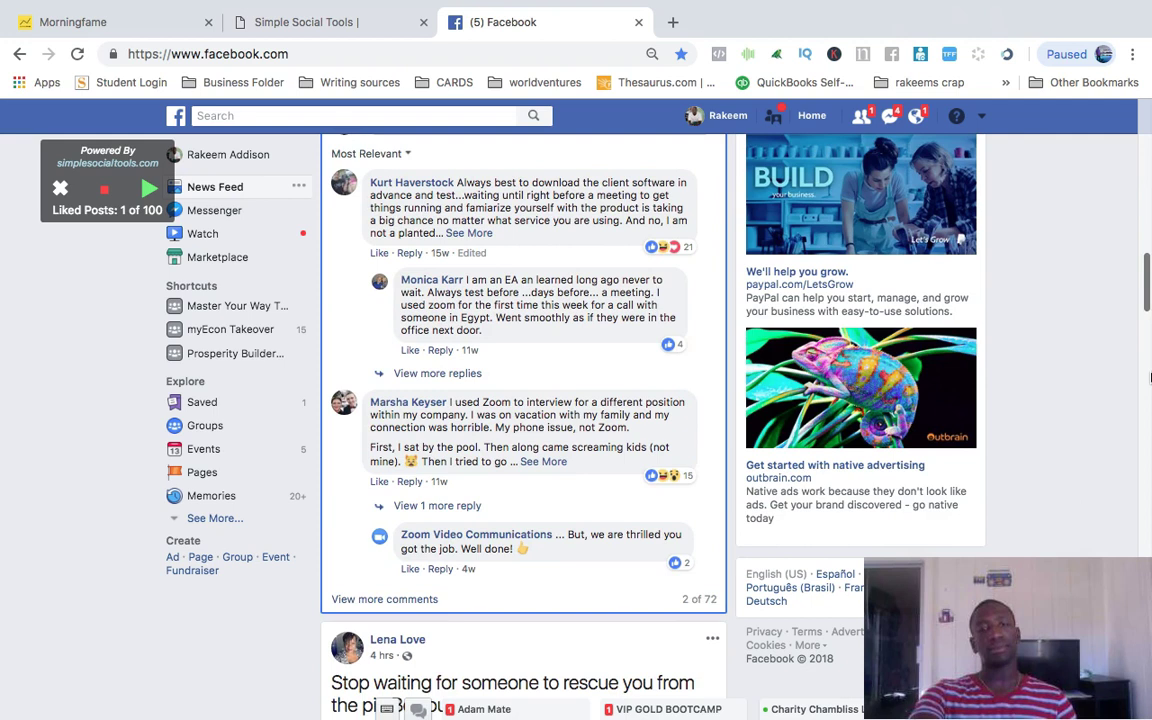
scroll(1148, 378, down, 2)
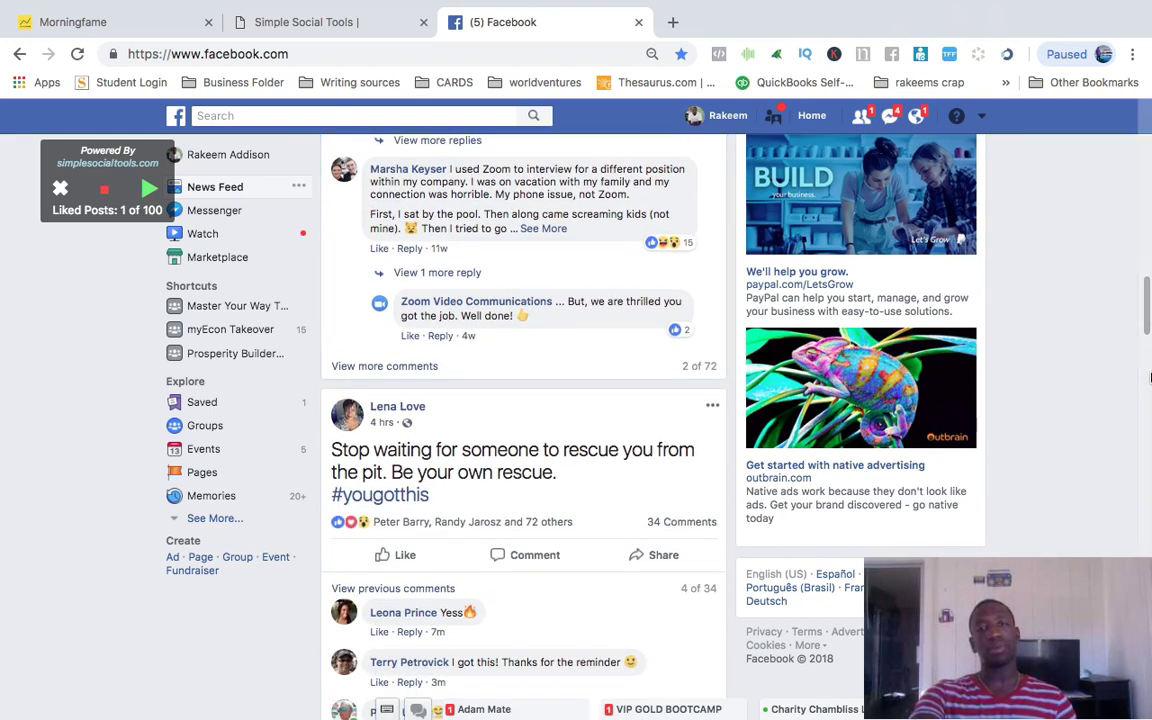
scroll(1150, 378, down, 2)
scroll(1150, 378, down, 1)
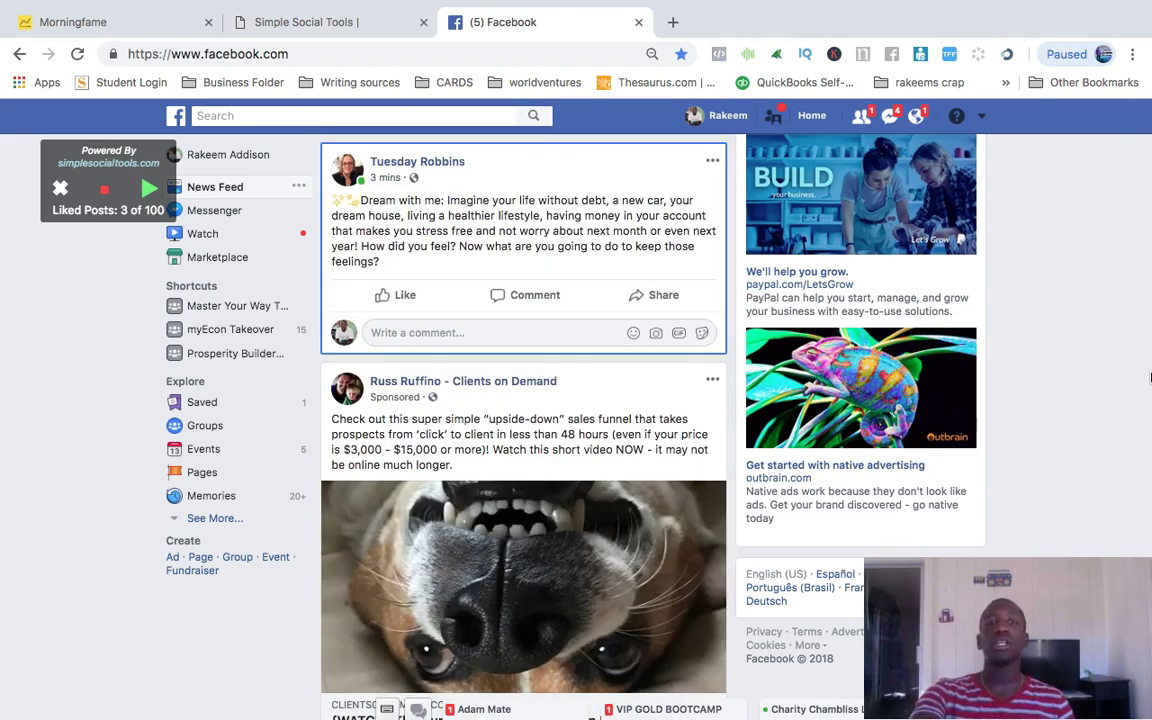
Close the Liked Posts widget and reopen the Simple Social Tools menu.
click(71, 190)
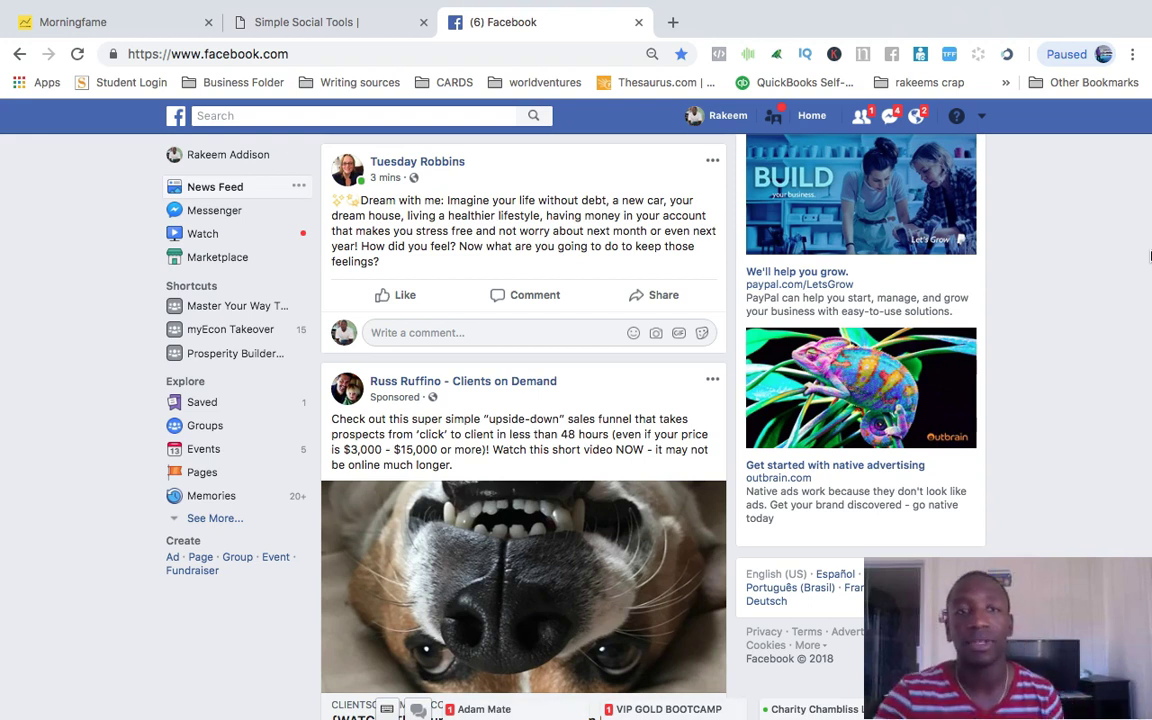
click(1008, 56)
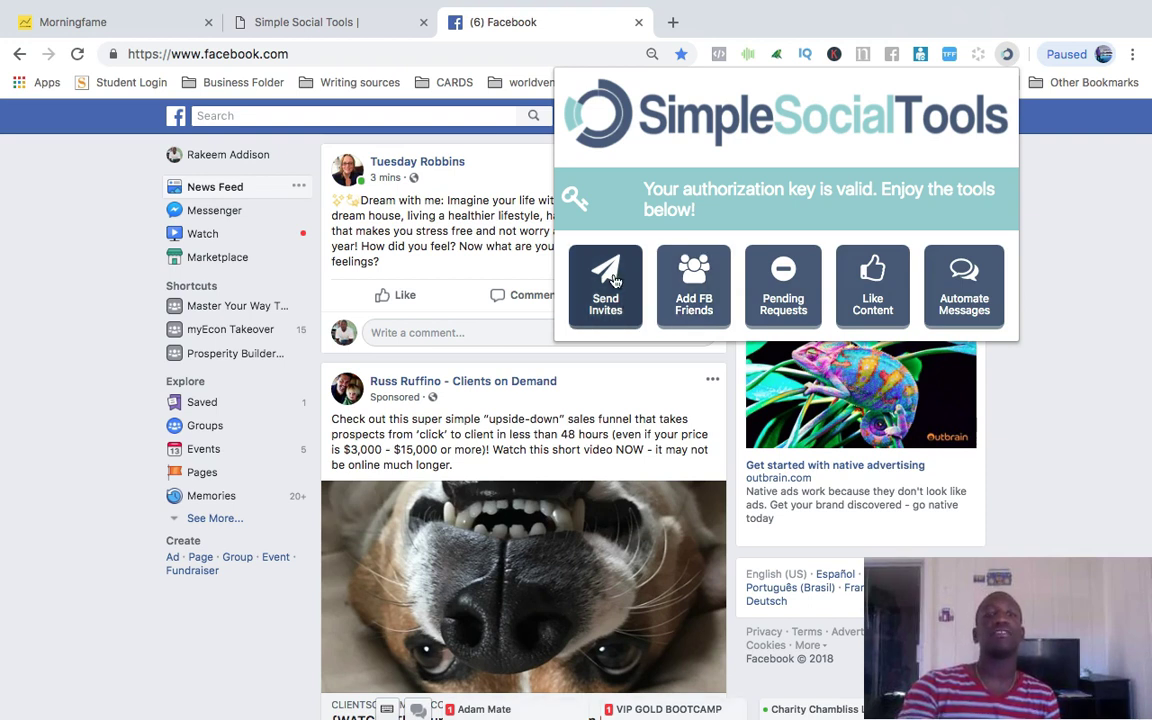
Search for 'tai lopez', open the verified Tai Lopez page, and scroll to the Practical Advice video.
click(307, 121)
click(307, 121)
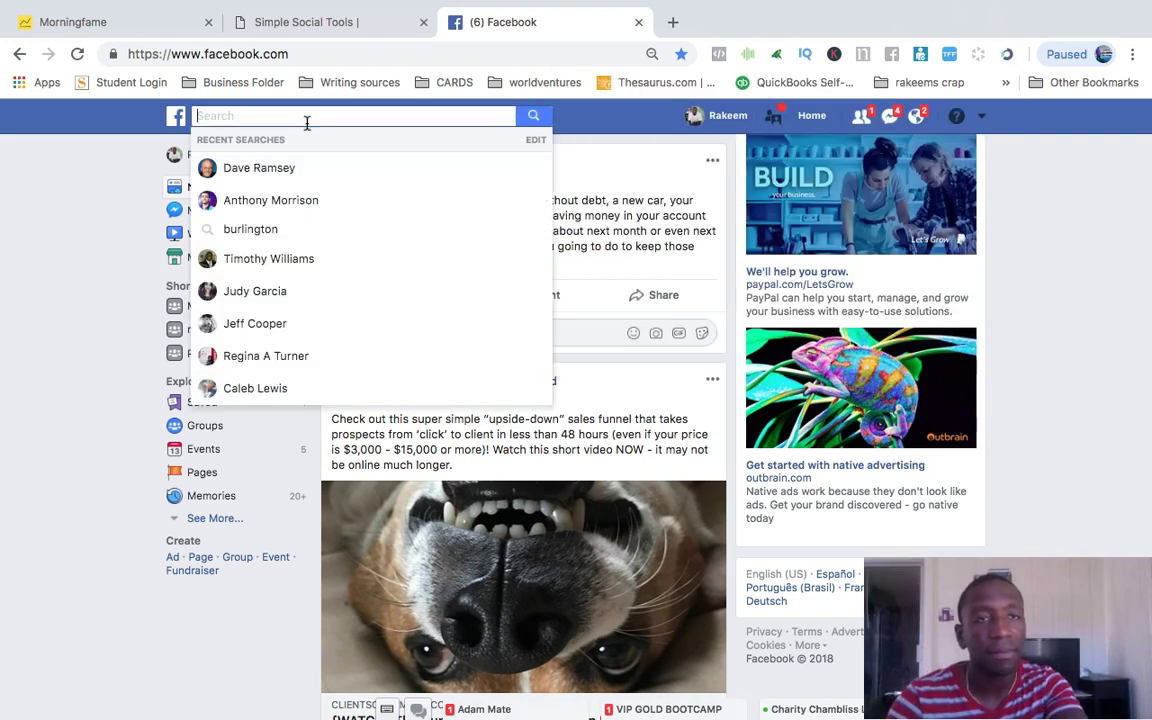
text(ta)
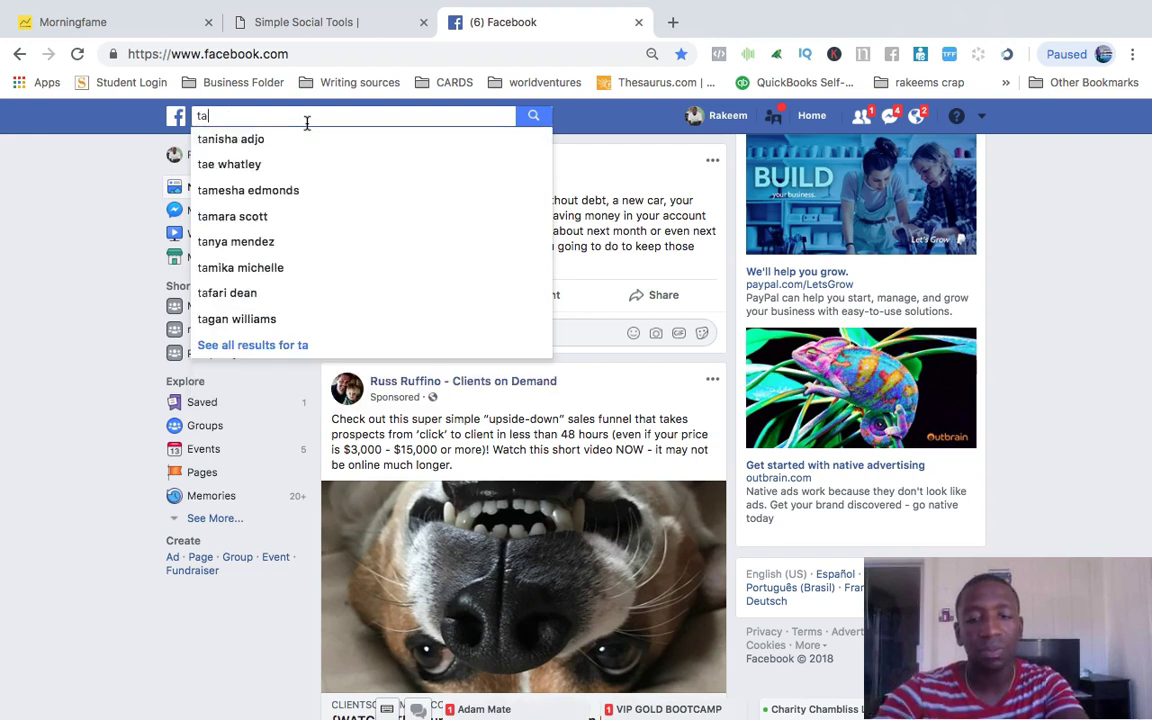
text(i lopez)
key(Return)
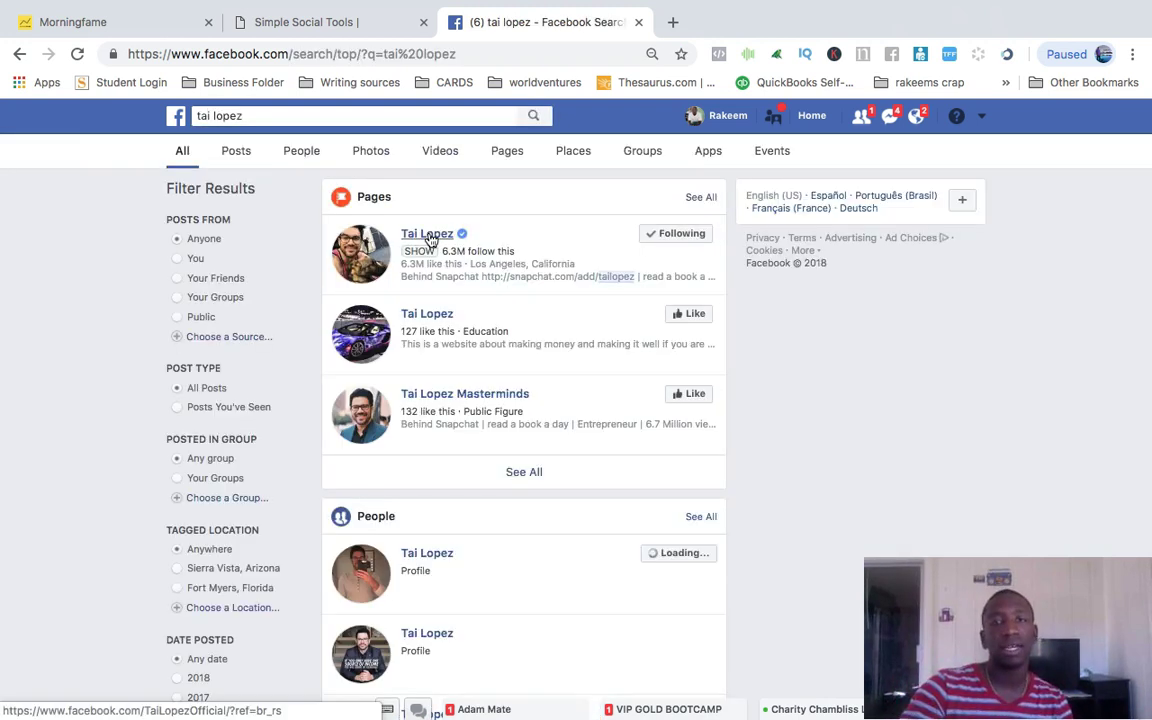
click(430, 234)
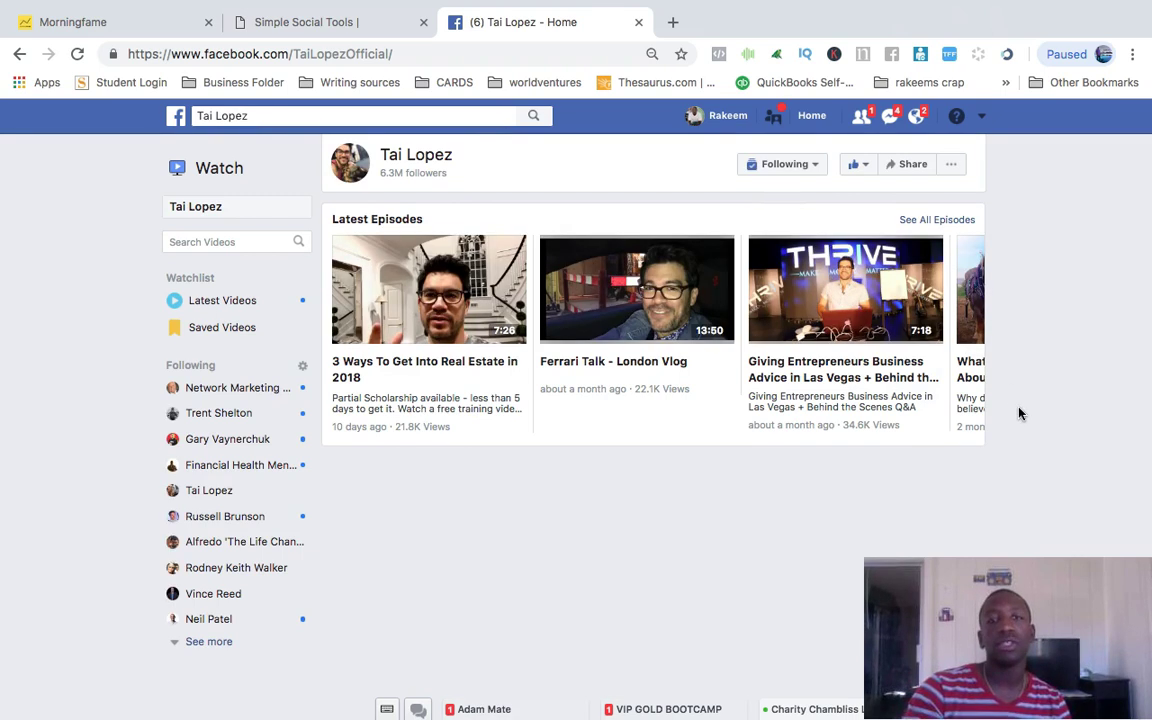
scroll(1019, 413, down, 5)
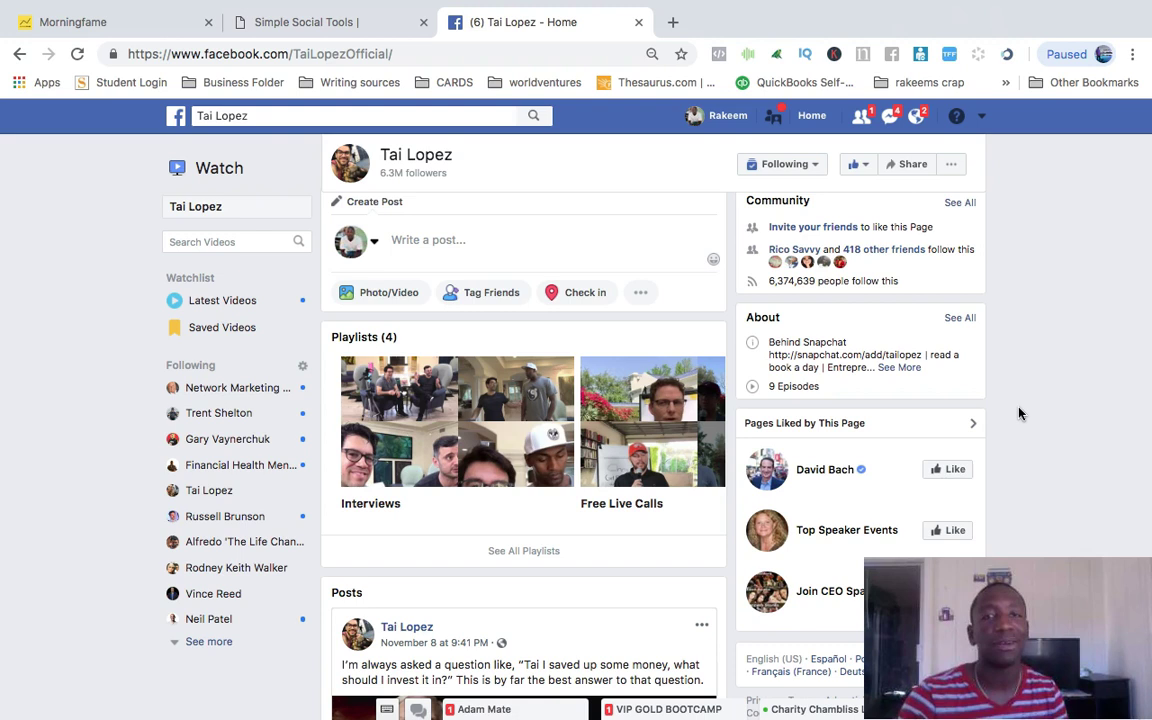
scroll(1019, 413, down, 4)
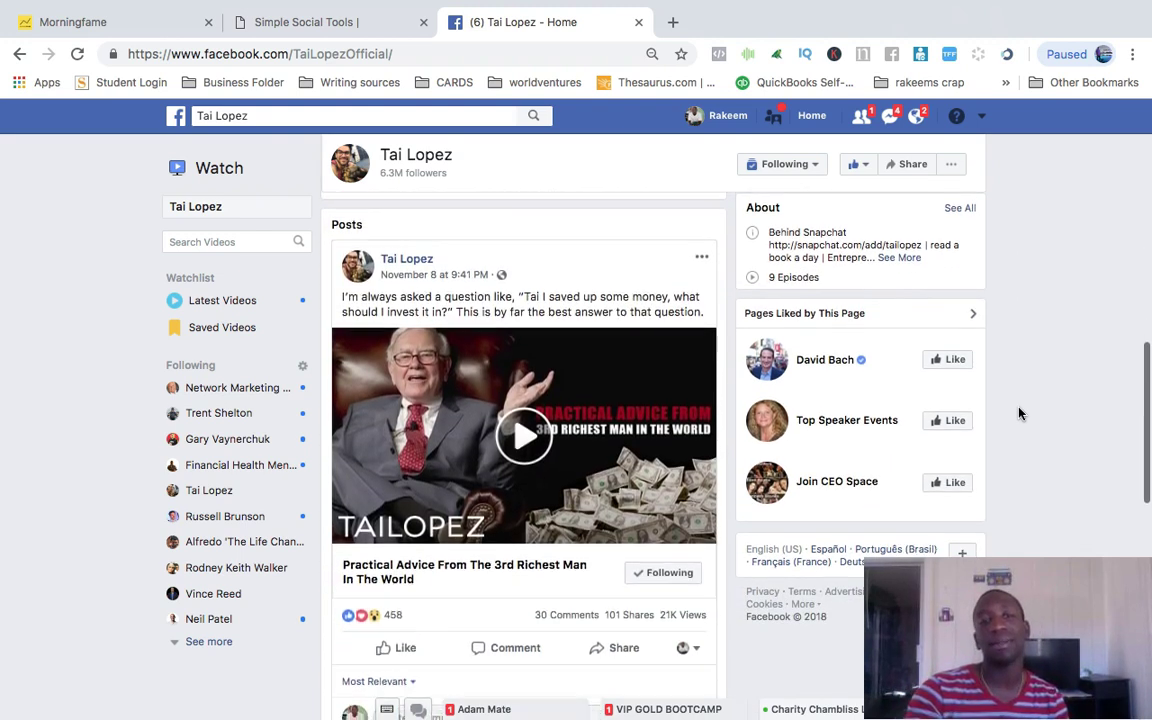
scroll(1020, 412, down, 1)
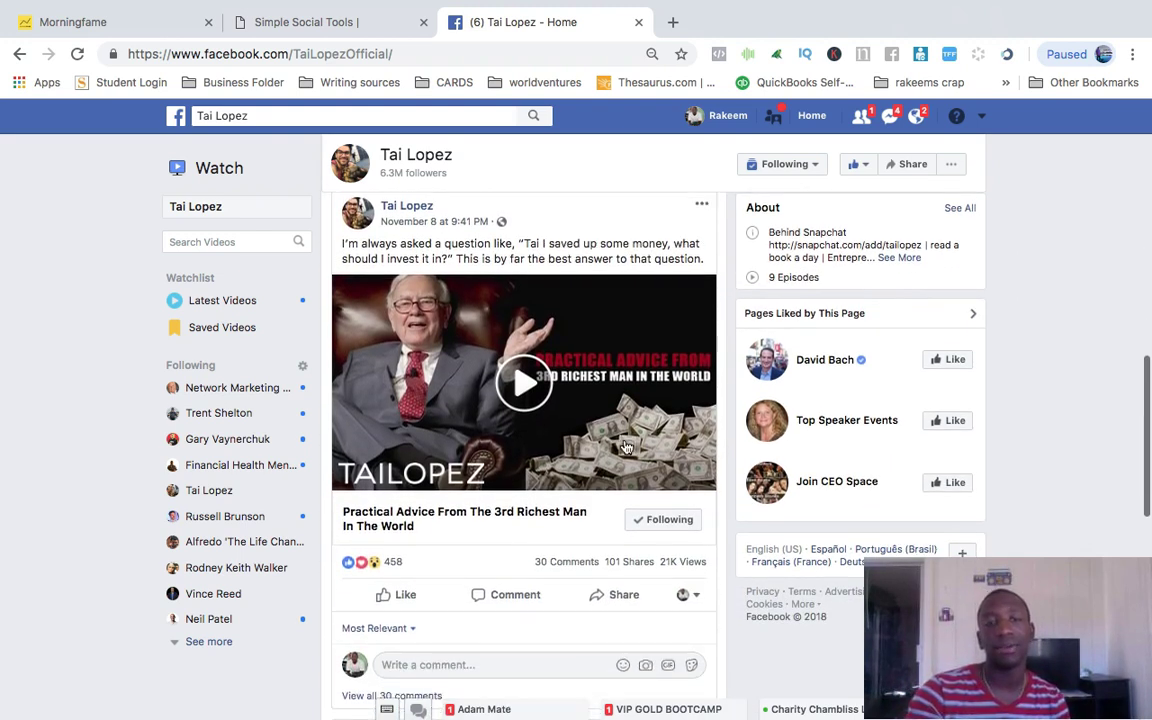
Run Simple Social Tools' Send Invites on the Tai Lopez video post and check its 458 reactions list.
click(1006, 52)
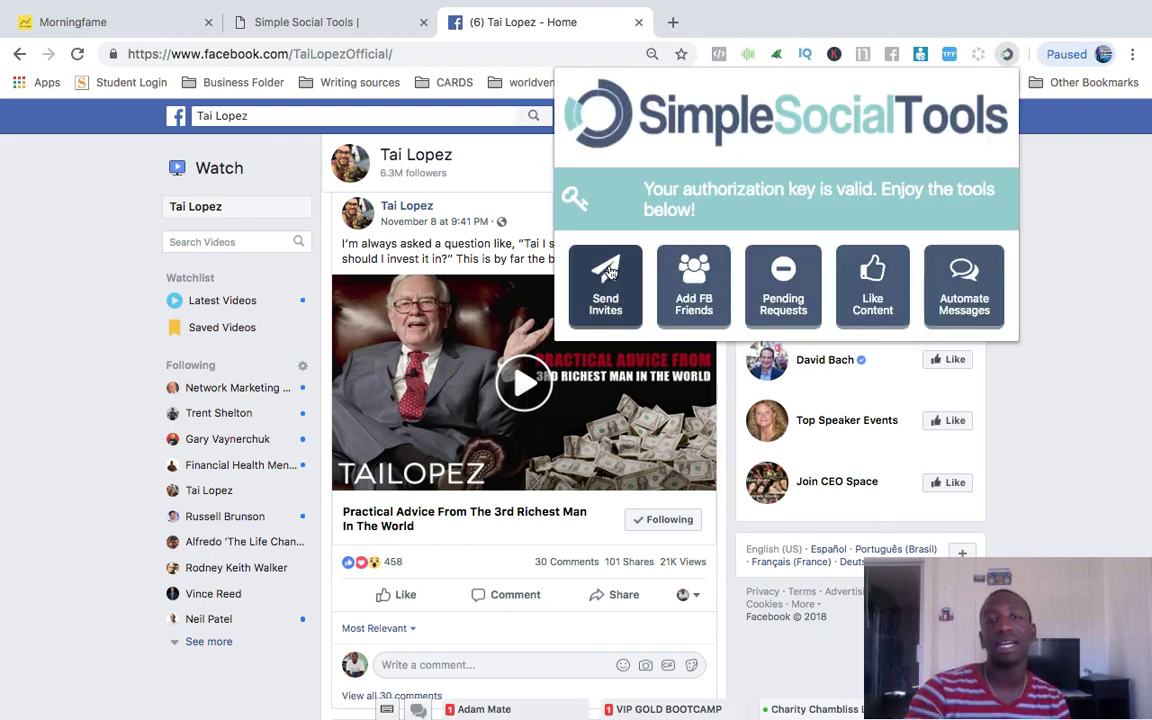
click(609, 272)
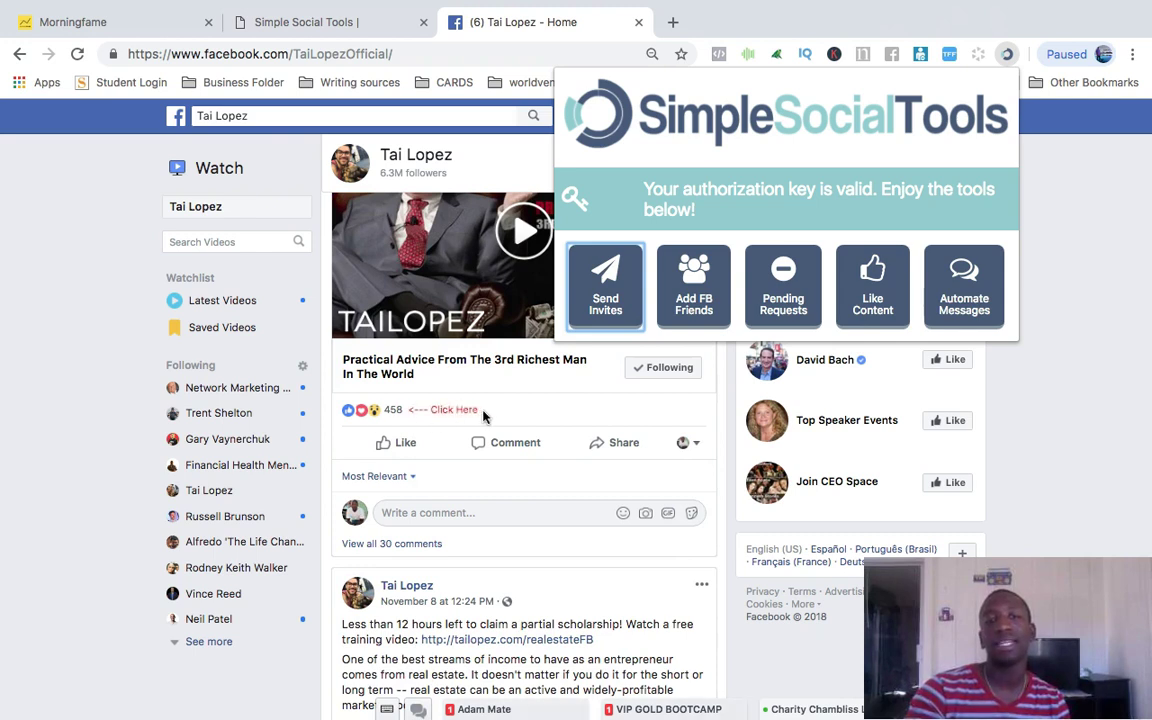
click(344, 378)
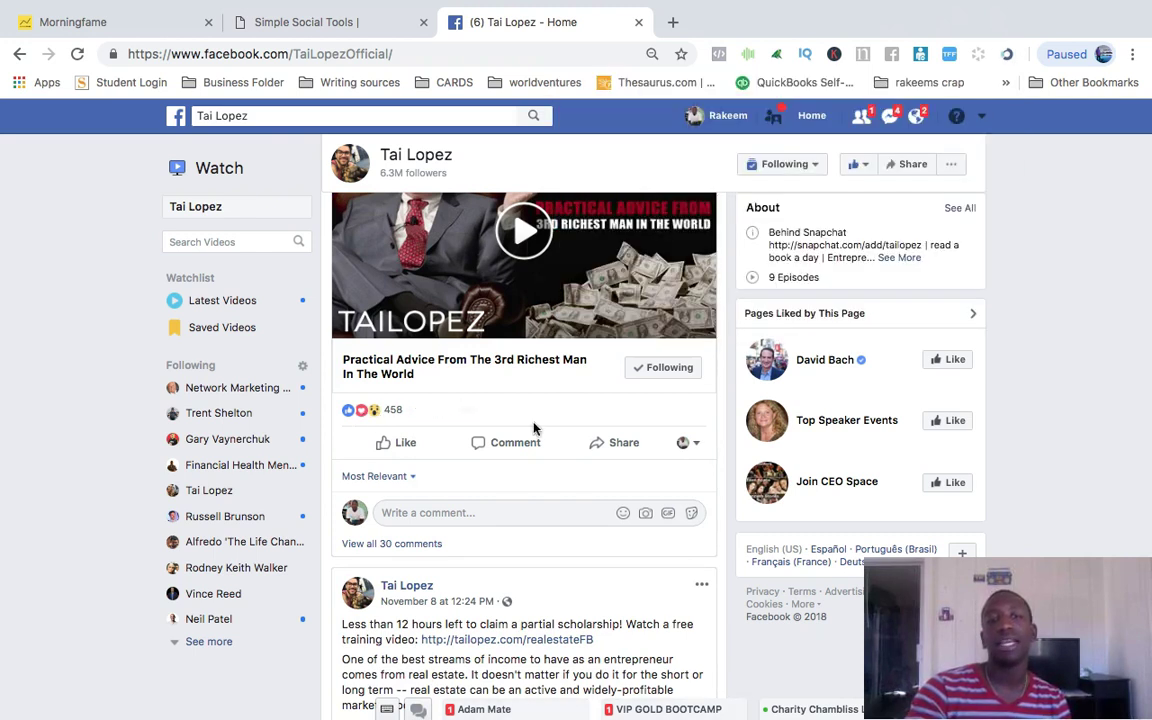
click(362, 409)
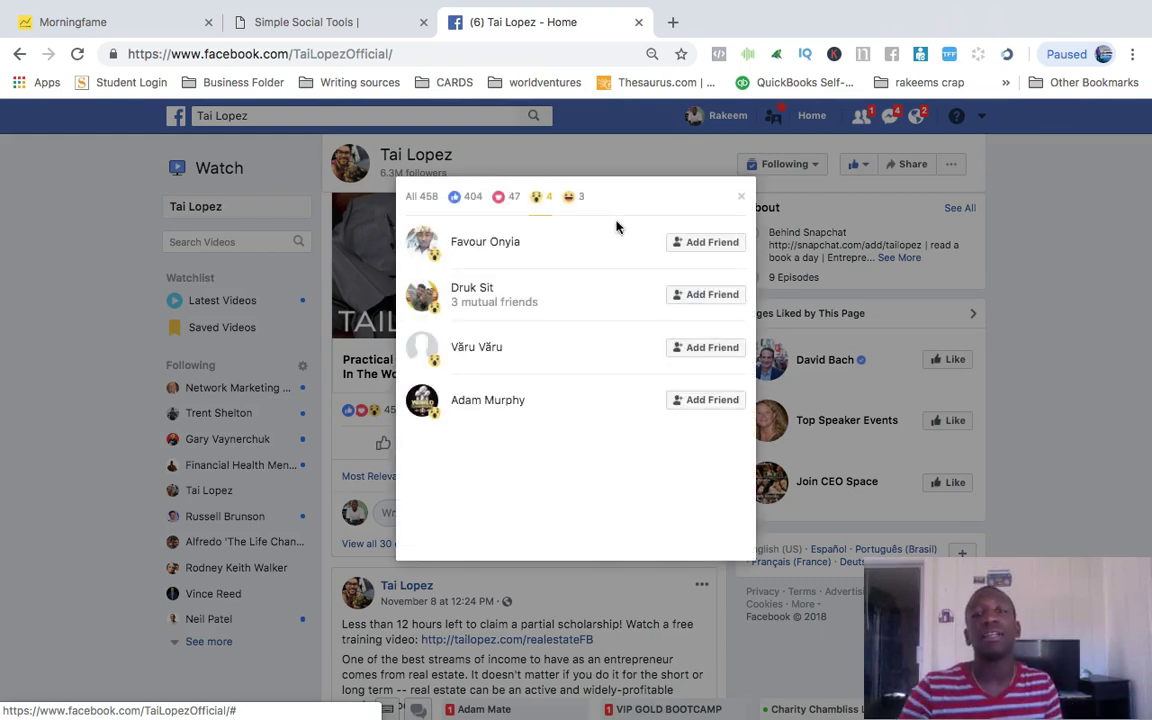
click(742, 199)
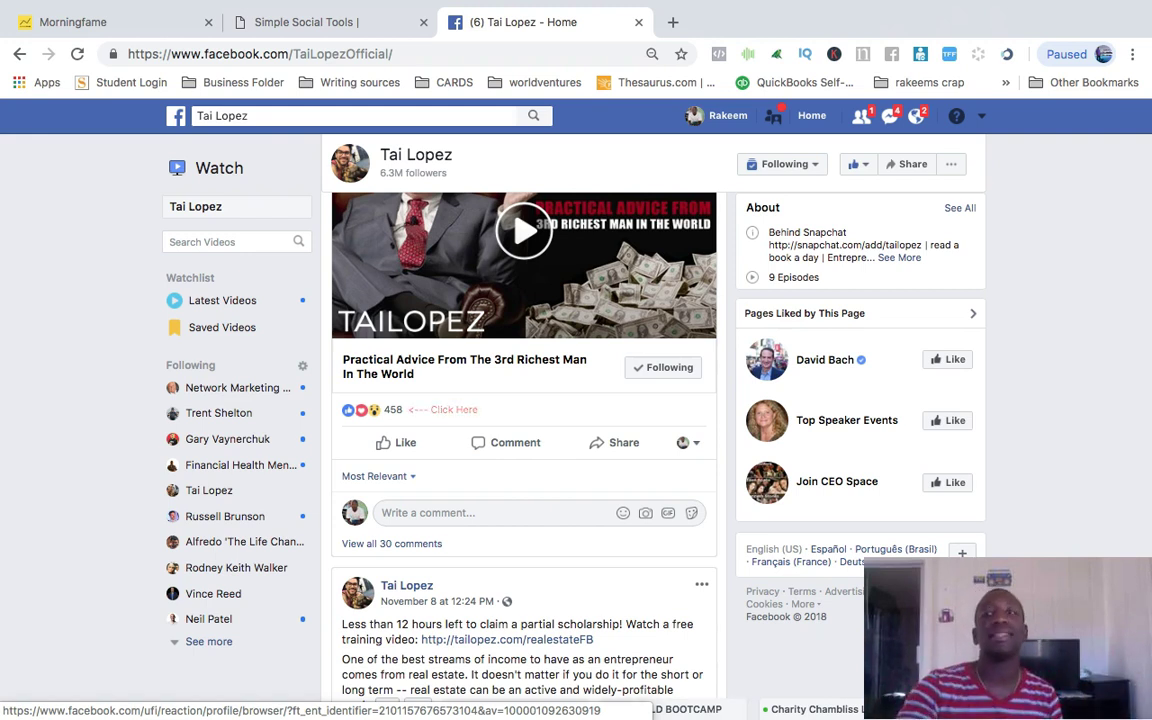
click(1006, 56)
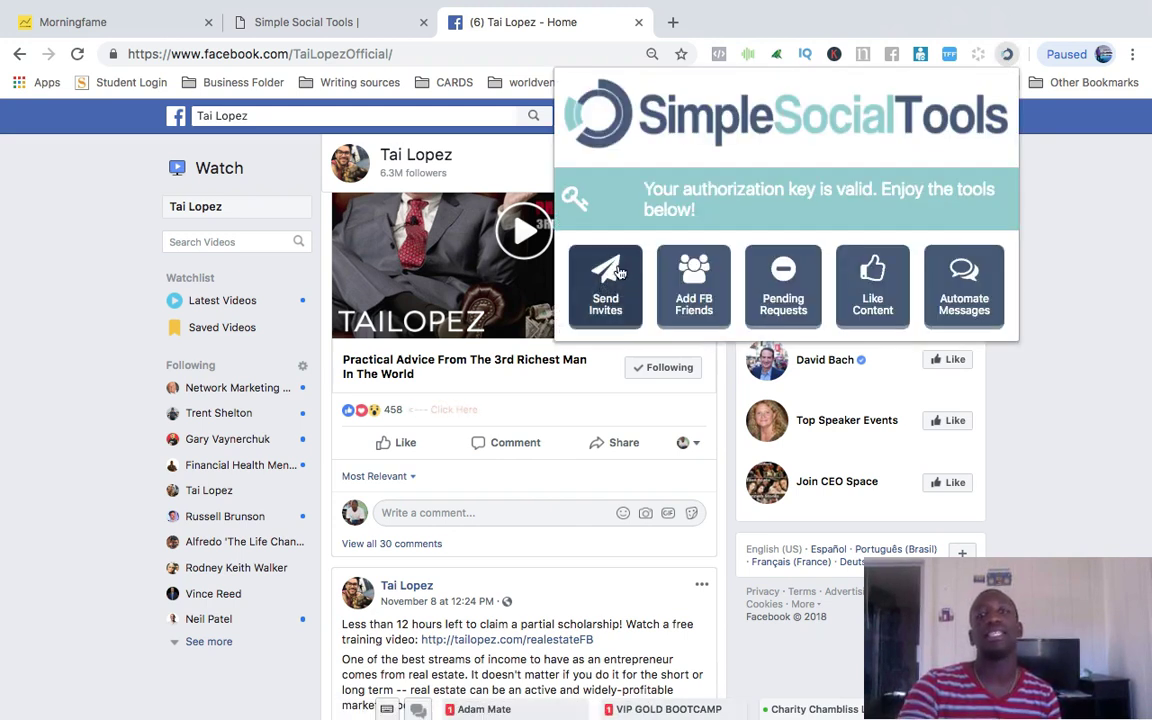
click(1113, 203)
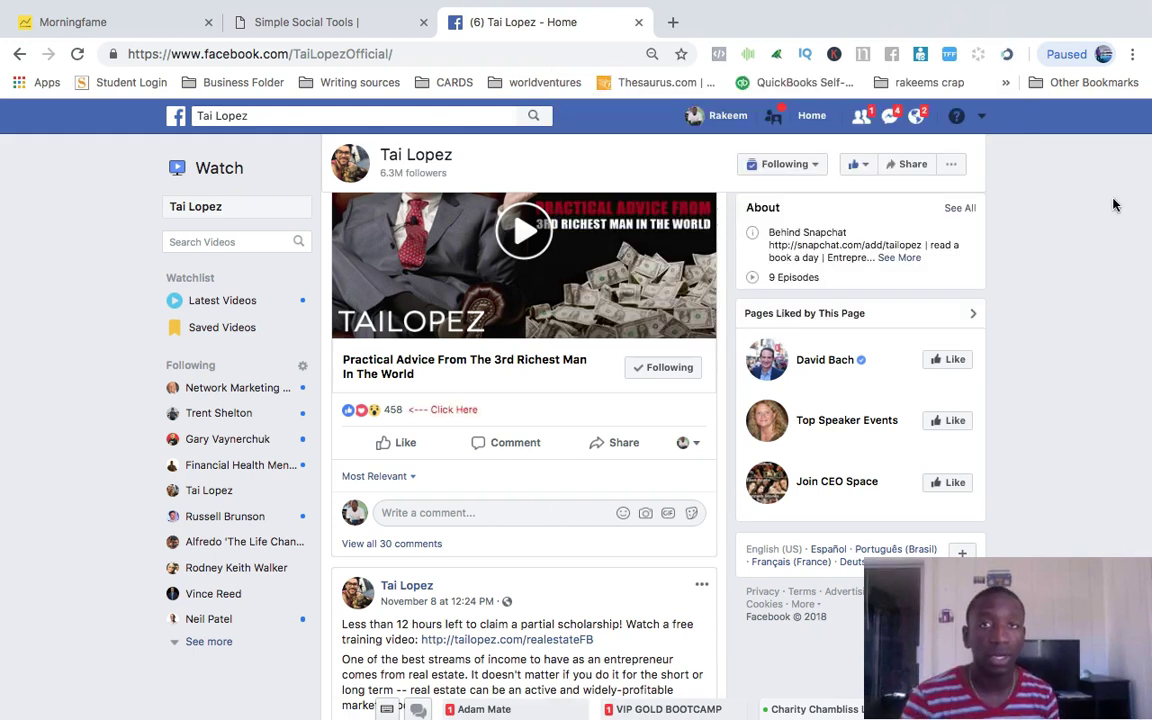